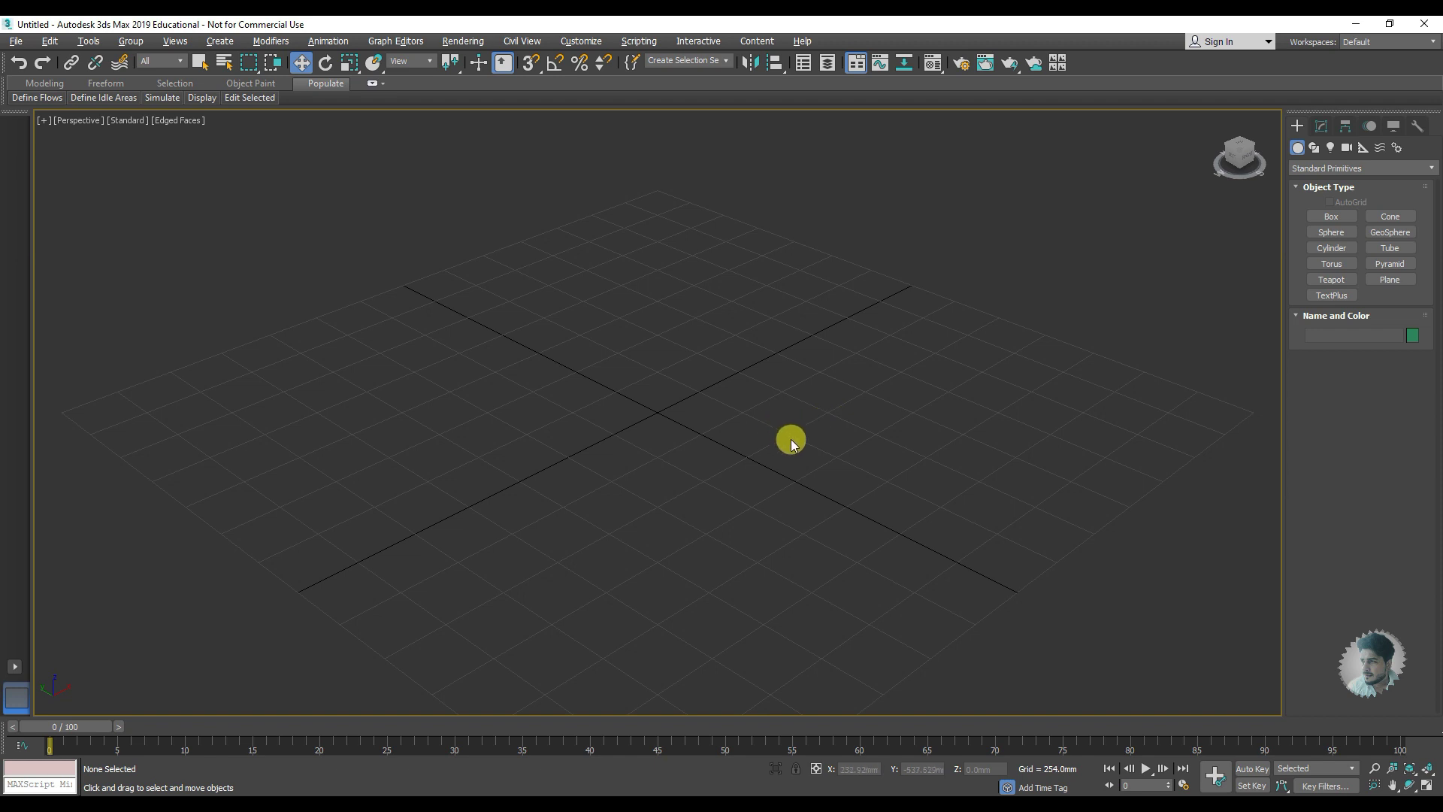
# - Draw a teal box, Box001, standing on the Perspective grid, then return to plain selection
pyautogui.click(1330, 216)
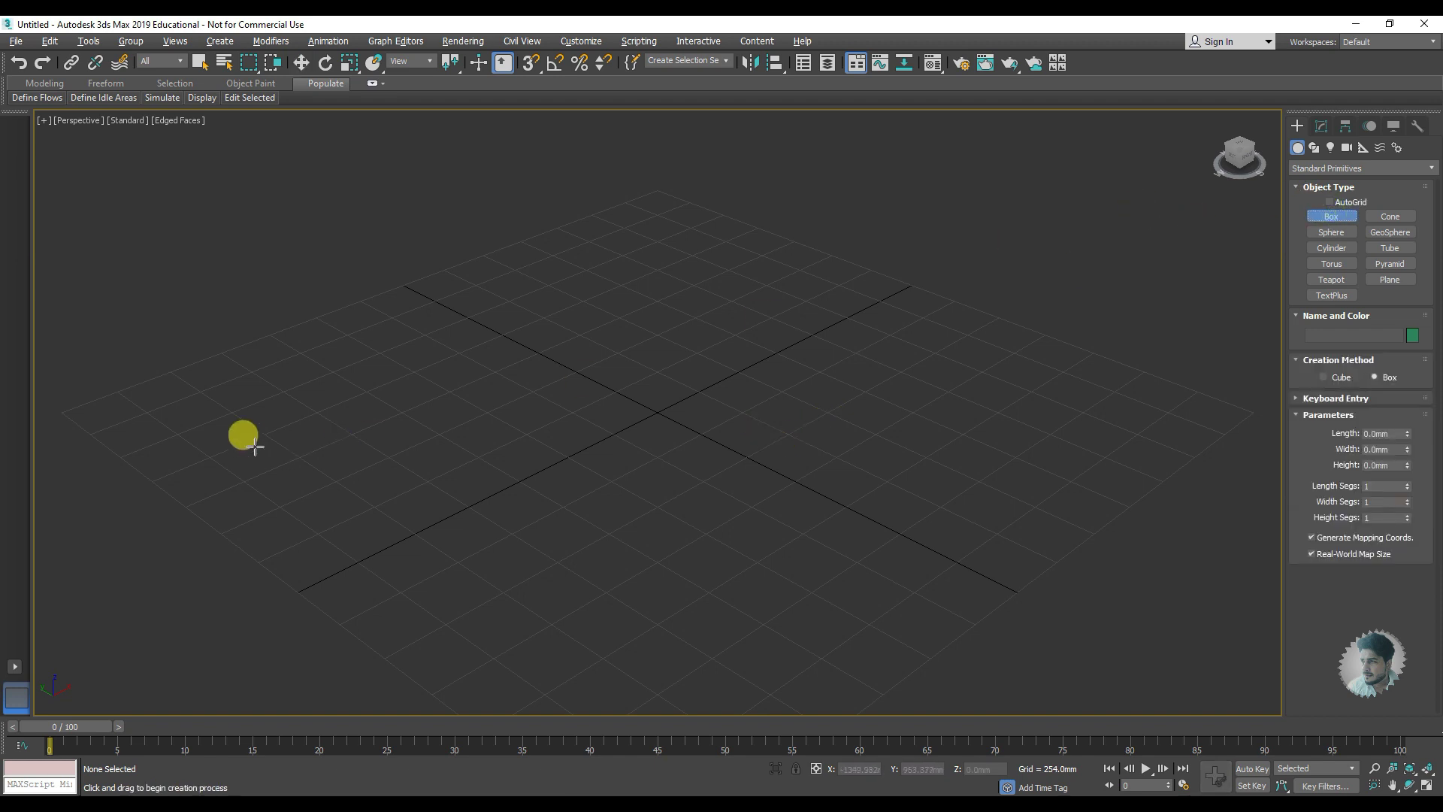
pyautogui.moveTo(227, 422); pyautogui.dragTo(443, 421)
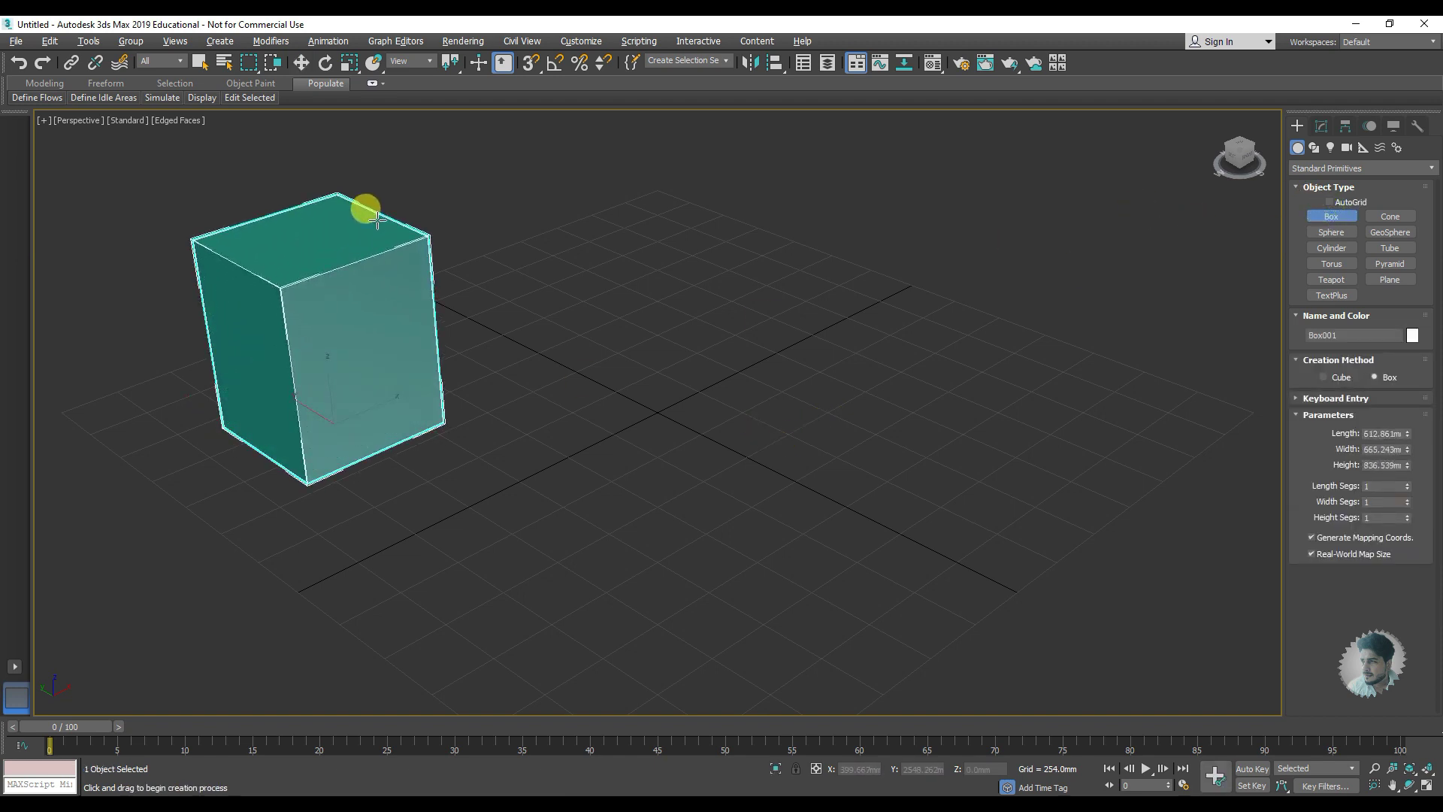
pyautogui.click(364, 206)
pyautogui.press('w')
pyautogui.moveTo(485, 346)
pyautogui.mouseDown(button='middle')
pyautogui.moveTo(516, 355)
pyautogui.moveTo(511, 369)
pyautogui.moveTo(461, 363)
pyautogui.moveTo(451, 325)
pyautogui.mouseUp(button='middle')
pyautogui.press('q')
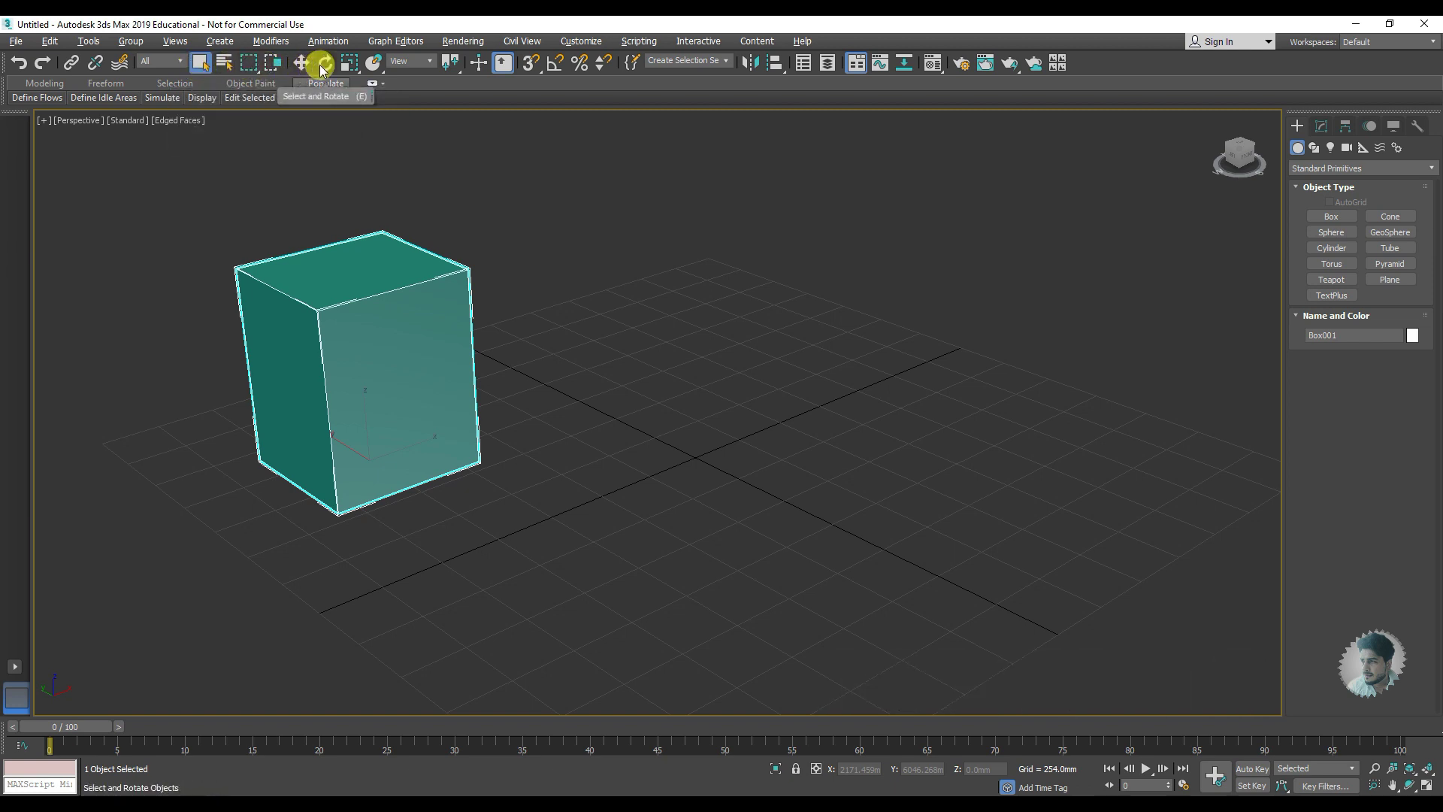
pyautogui.moveTo(324, 63)
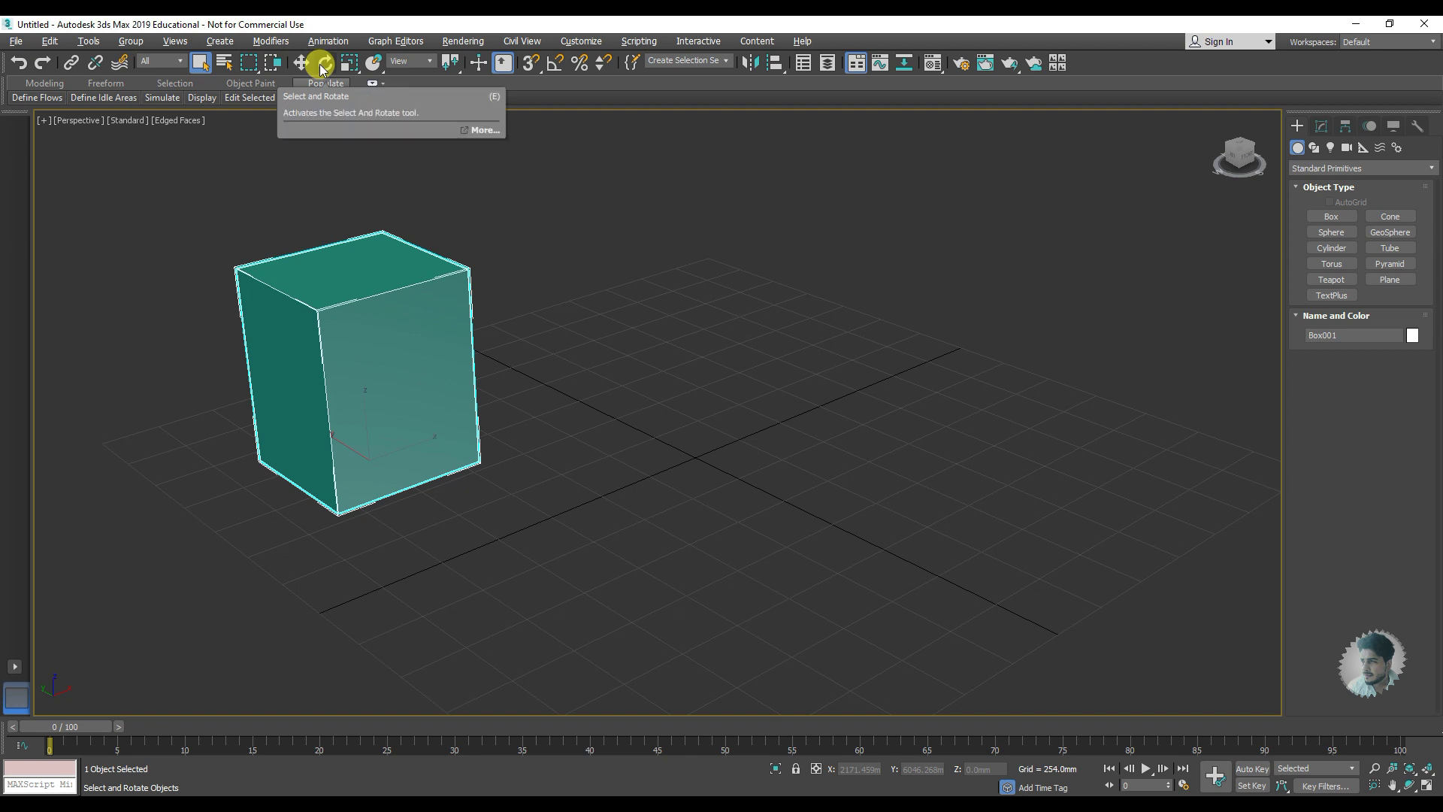
# - Rotate Box001 with the Z then X gizmo rings to about X 46.5°, Y −11.7°, Z 88.4°
pyautogui.click(321, 65)
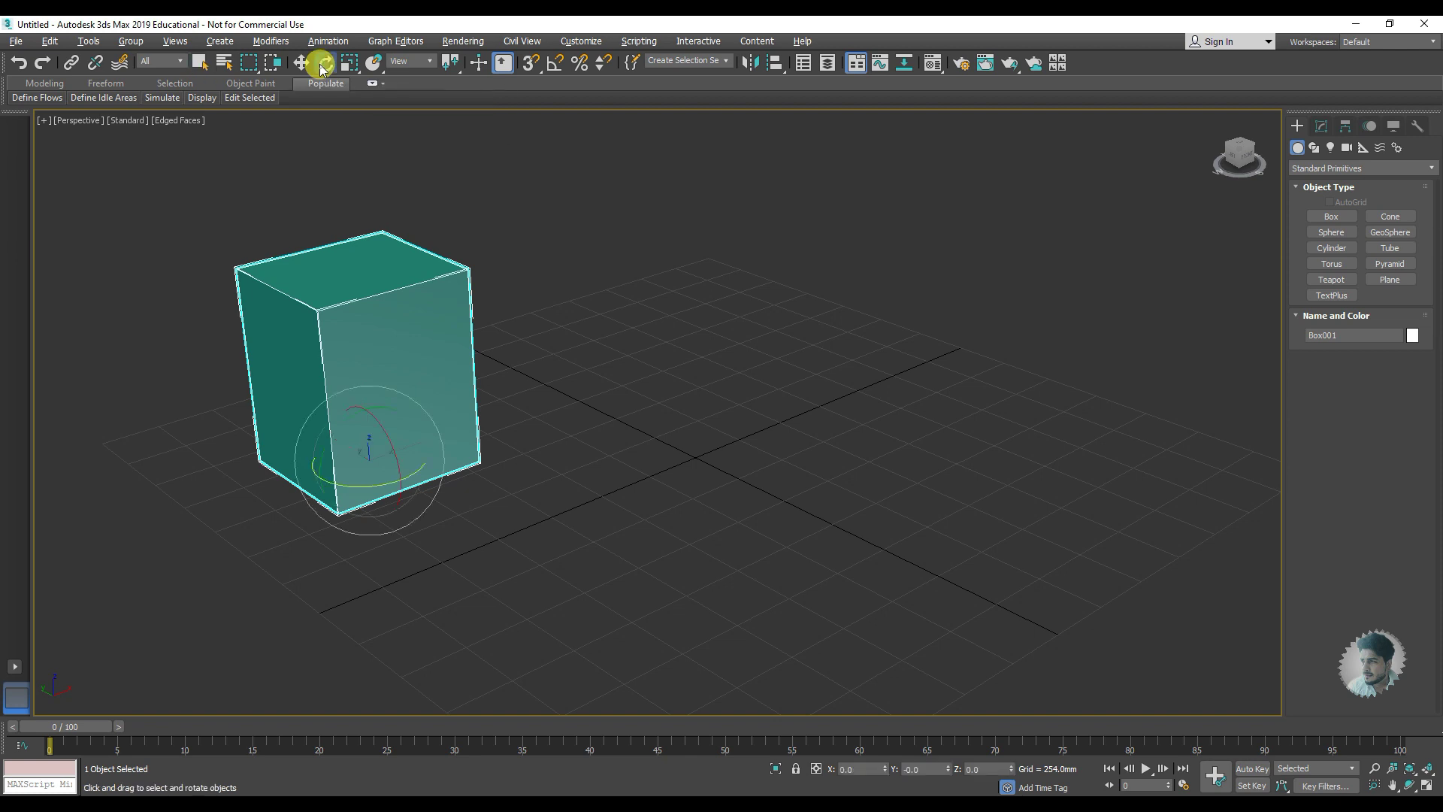
pyautogui.moveTo(431, 409)
pyautogui.mouseDown(button='middle')
pyautogui.moveTo(502, 409)
pyautogui.moveTo(390, 413)
pyautogui.moveTo(441, 413)
pyautogui.moveTo(463, 430)
pyautogui.mouseUp(button='middle')
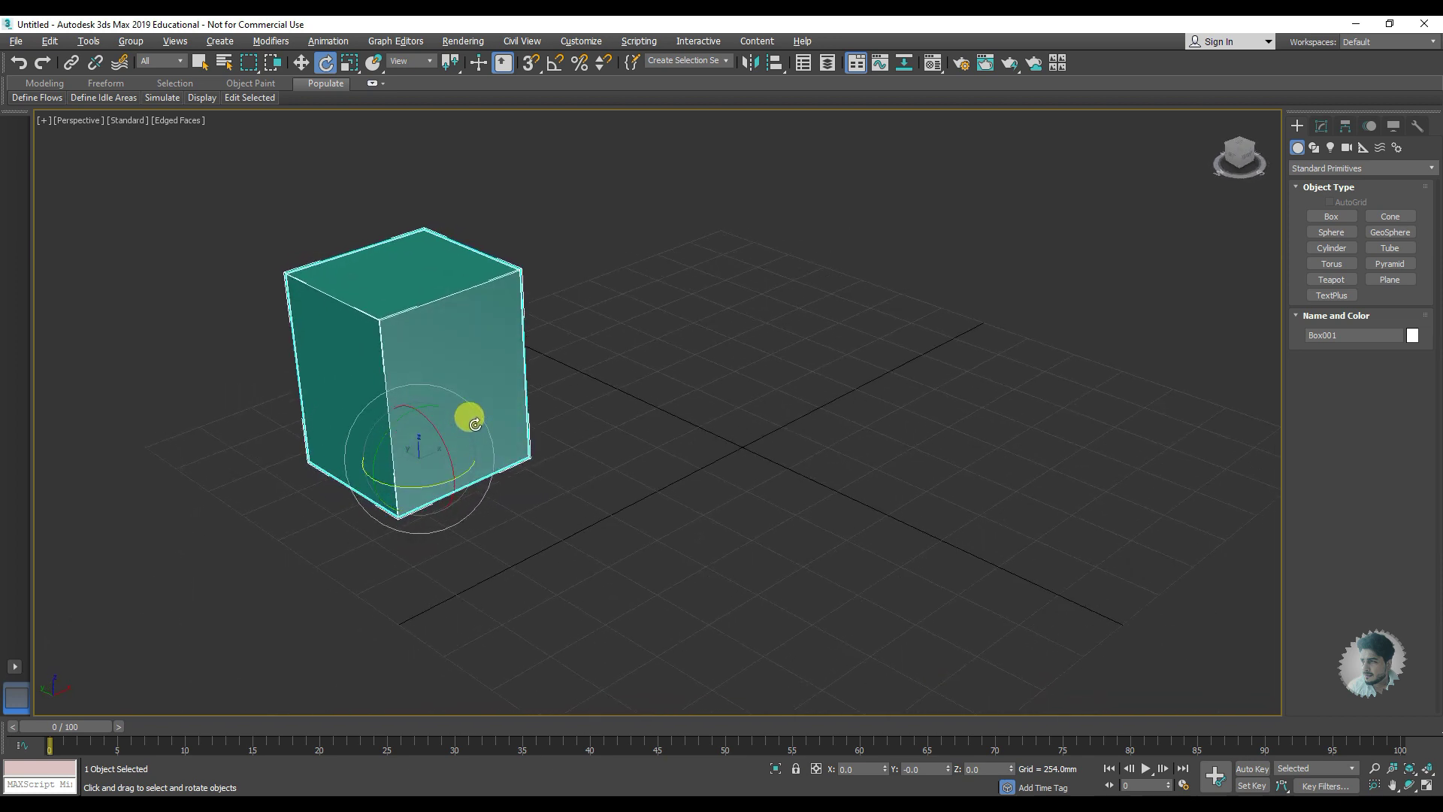
pyautogui.moveTo(435, 441)
pyautogui.keyDown('alt'); pyautogui.mouseDown(button='middle')
pyautogui.moveTo(460, 409)
pyautogui.moveTo(461, 309)
pyautogui.moveTo(460, 445)
pyautogui.moveTo(483, 436)
pyautogui.moveTo(429, 431)
pyautogui.moveTo(447, 436)
pyautogui.mouseUp(button='middle'); pyautogui.keyUp('alt')
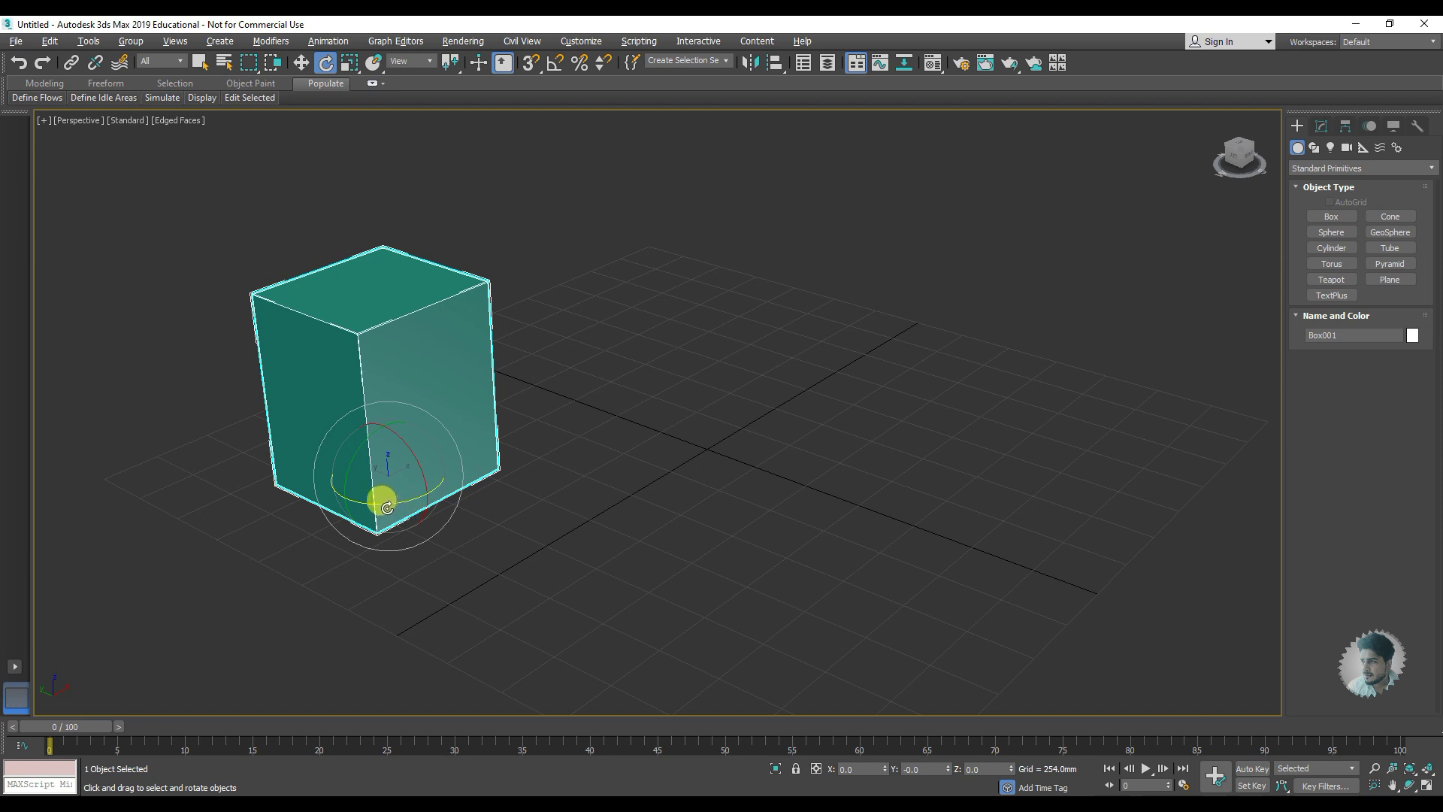
pyautogui.scroll(2, 388, 488)
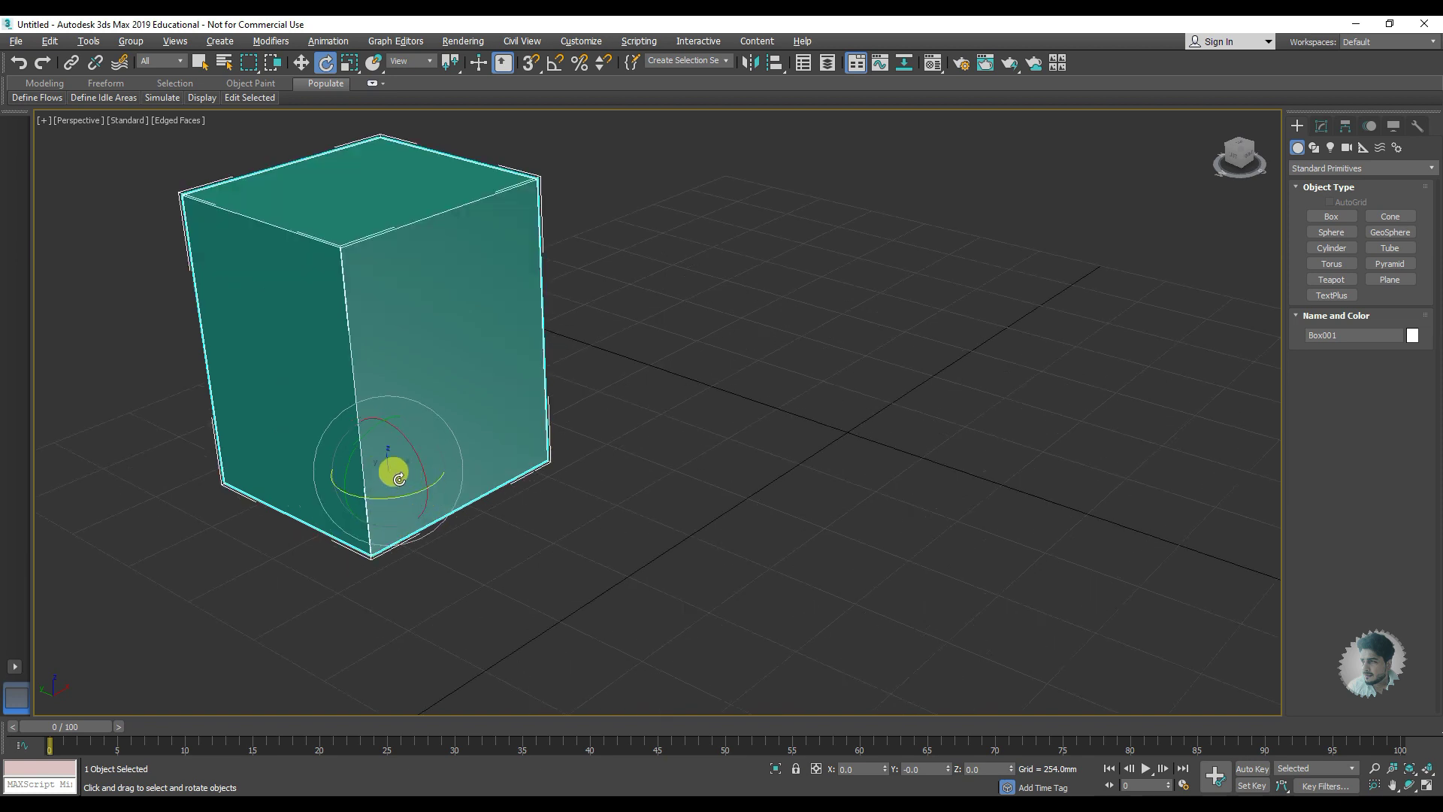
pyautogui.moveTo(395, 498)
pyautogui.mouseDown()
pyautogui.moveTo(506, 445)
pyautogui.moveTo(376, 498)
pyautogui.moveTo(484, 467)
pyautogui.moveTo(358, 487)
pyautogui.moveTo(493, 461)
pyautogui.moveTo(368, 484)
pyautogui.moveTo(448, 473)
pyautogui.moveTo(445, 486)
pyautogui.moveTo(509, 448)
pyautogui.moveTo(363, 496)
pyautogui.moveTo(531, 442)
pyautogui.moveTo(343, 530)
pyautogui.moveTo(461, 470)
pyautogui.moveTo(315, 507)
pyautogui.moveTo(335, 507)
pyautogui.mouseUp()
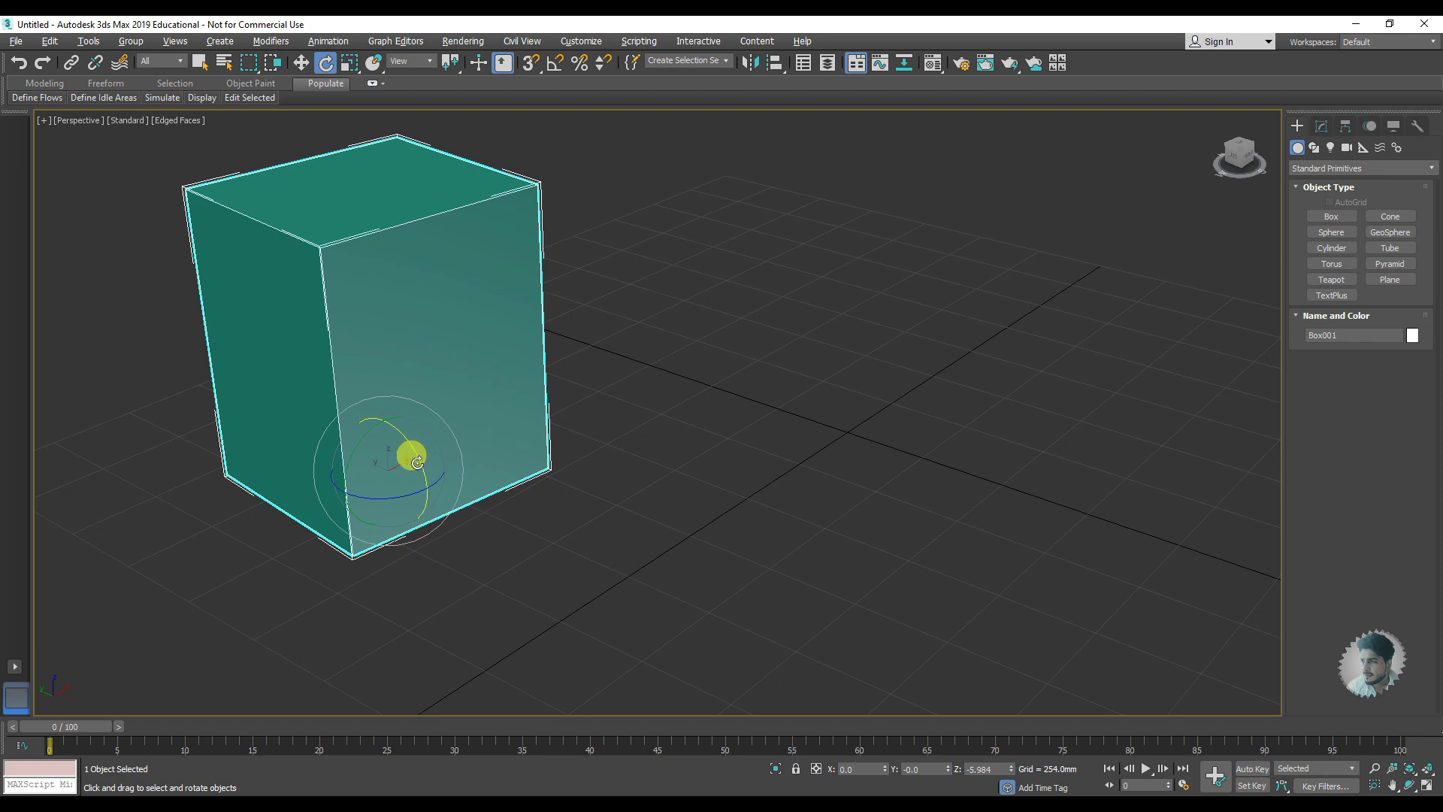
pyautogui.moveTo(417, 463)
pyautogui.mouseDown()
pyautogui.moveTo(441, 553)
pyautogui.moveTo(399, 425)
pyautogui.moveTo(460, 602)
pyautogui.moveTo(376, 399)
pyautogui.moveTo(400, 453)
pyautogui.moveTo(393, 435)
pyautogui.moveTo(339, 451)
pyautogui.moveTo(293, 508)
pyautogui.moveTo(451, 345)
pyautogui.moveTo(295, 520)
pyautogui.moveTo(425, 351)
pyautogui.moveTo(281, 522)
pyautogui.moveTo(416, 364)
pyautogui.moveTo(273, 499)
pyautogui.moveTo(393, 396)
pyautogui.moveTo(348, 429)
pyautogui.moveTo(390, 466)
pyautogui.moveTo(442, 461)
pyautogui.moveTo(386, 460)
pyautogui.moveTo(457, 396)
pyautogui.moveTo(324, 460)
pyautogui.moveTo(451, 481)
pyautogui.moveTo(351, 413)
pyautogui.moveTo(377, 476)
pyautogui.moveTo(413, 506)
pyautogui.moveTo(463, 461)
pyautogui.mouseUp()
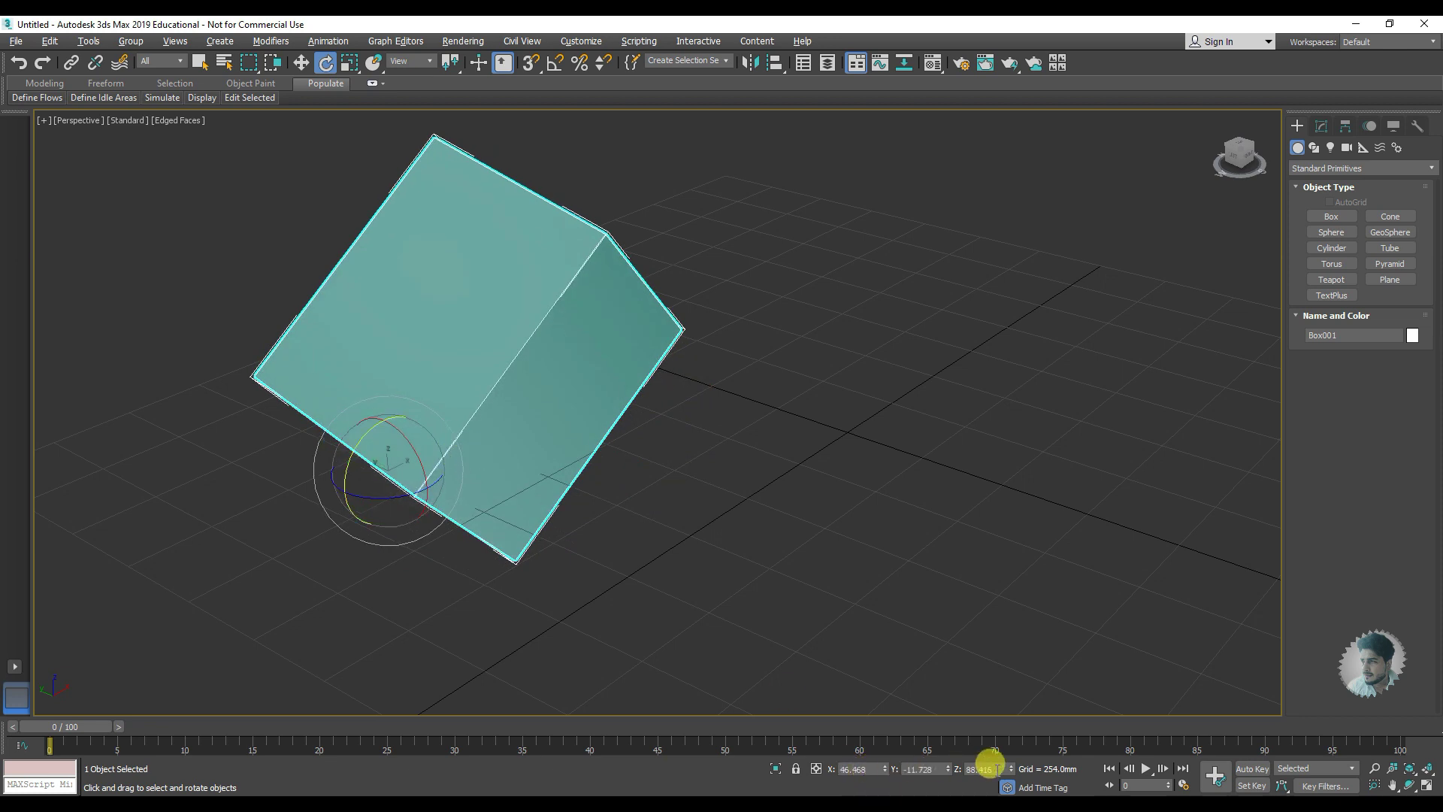
# - Nudge the box's X and Z rotation spinners and orbit around the tilted box
pyautogui.moveTo(884, 772)
pyautogui.mouseDown()
pyautogui.moveTo(869, 706)
pyautogui.moveTo(876, 755)
pyautogui.moveTo(942, 732)
pyautogui.mouseUp()
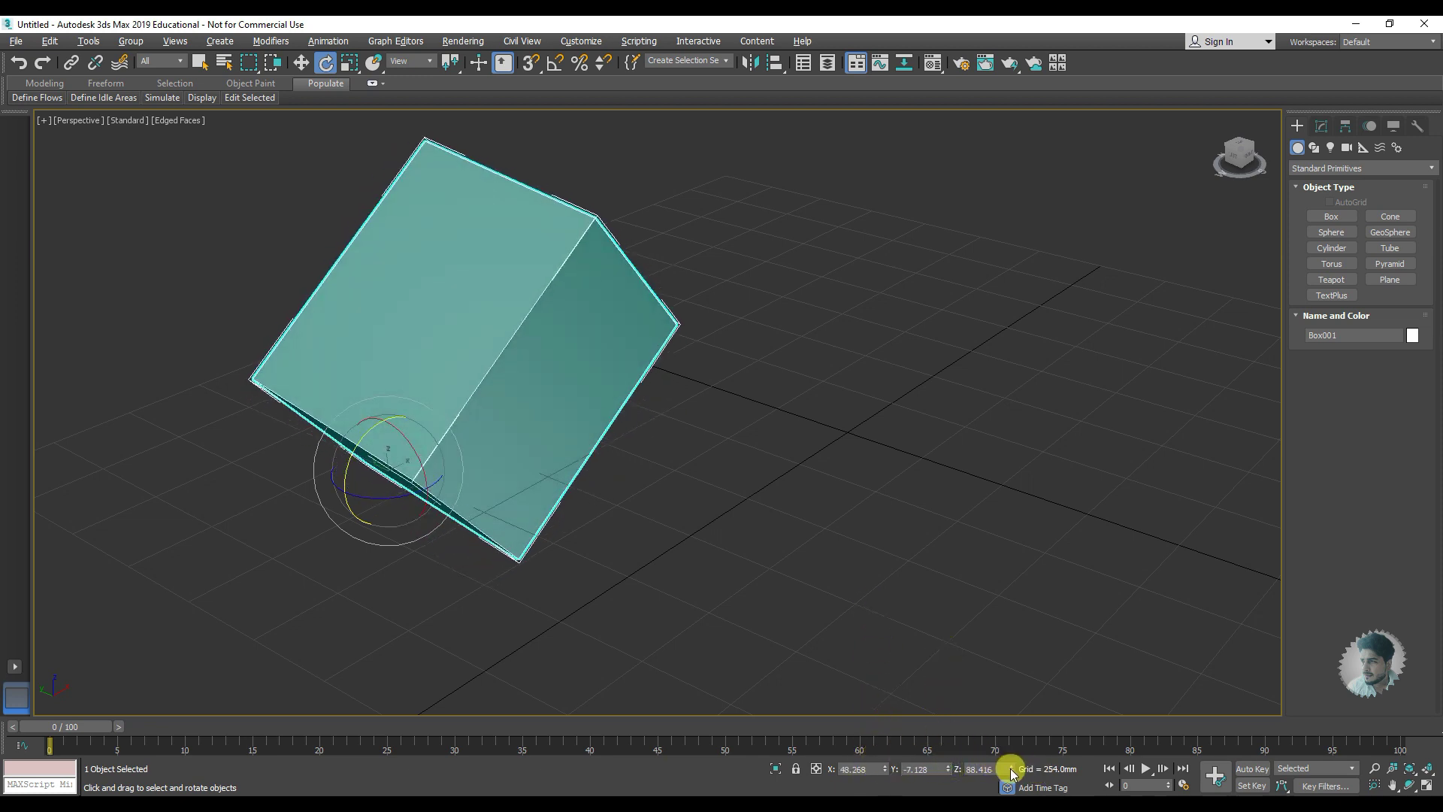
pyautogui.moveTo(1010, 768)
pyautogui.mouseDown()
pyautogui.moveTo(1005, 569)
pyautogui.moveTo(1002, 774)
pyautogui.moveTo(992, 596)
pyautogui.moveTo(974, 551)
pyautogui.moveTo(976, 644)
pyautogui.mouseUp()
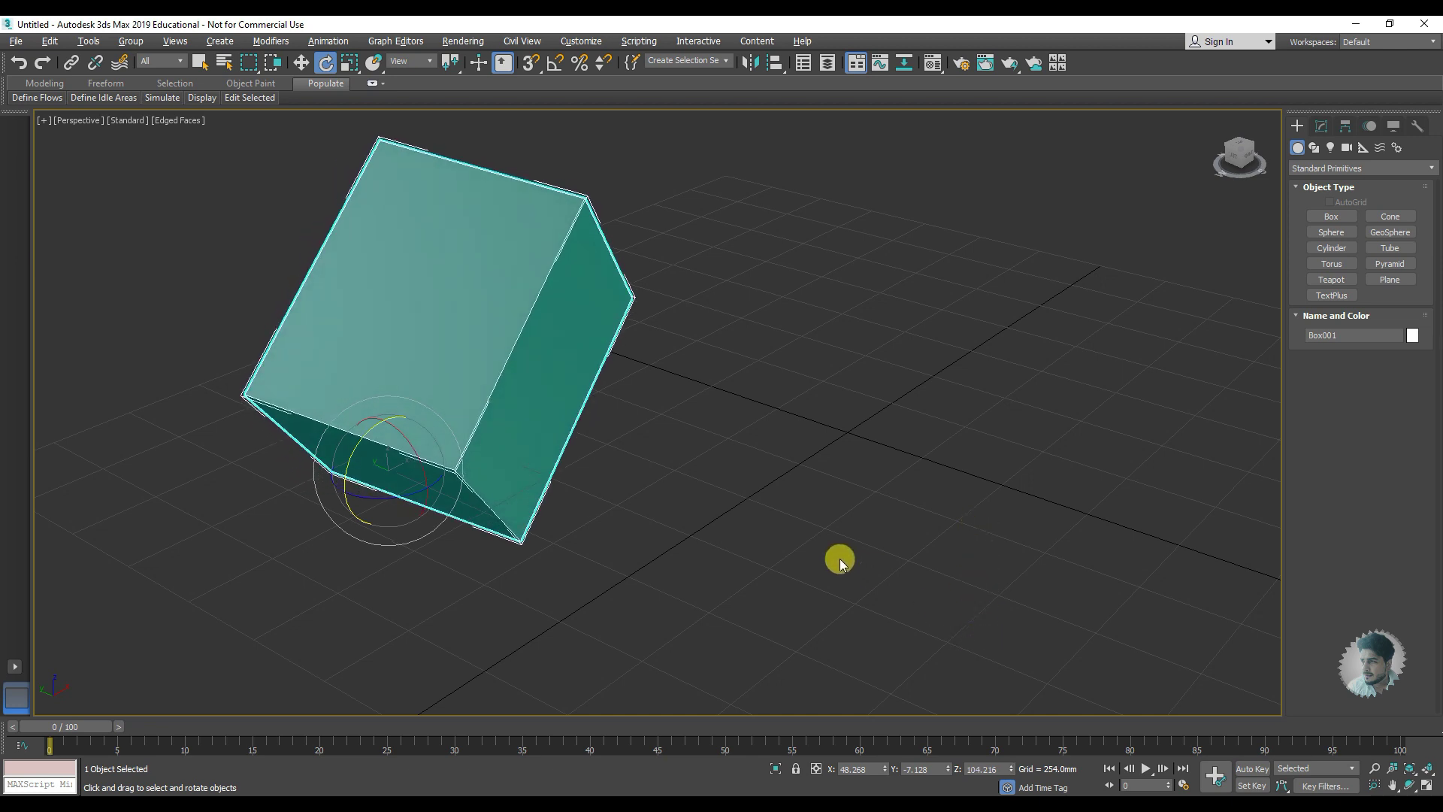
pyautogui.moveTo(840, 560)
pyautogui.keyDown('alt'); pyautogui.mouseDown(button='middle')
pyautogui.moveTo(578, 486)
pyautogui.moveTo(577, 464)
pyautogui.mouseUp(button='middle'); pyautogui.keyUp('alt')
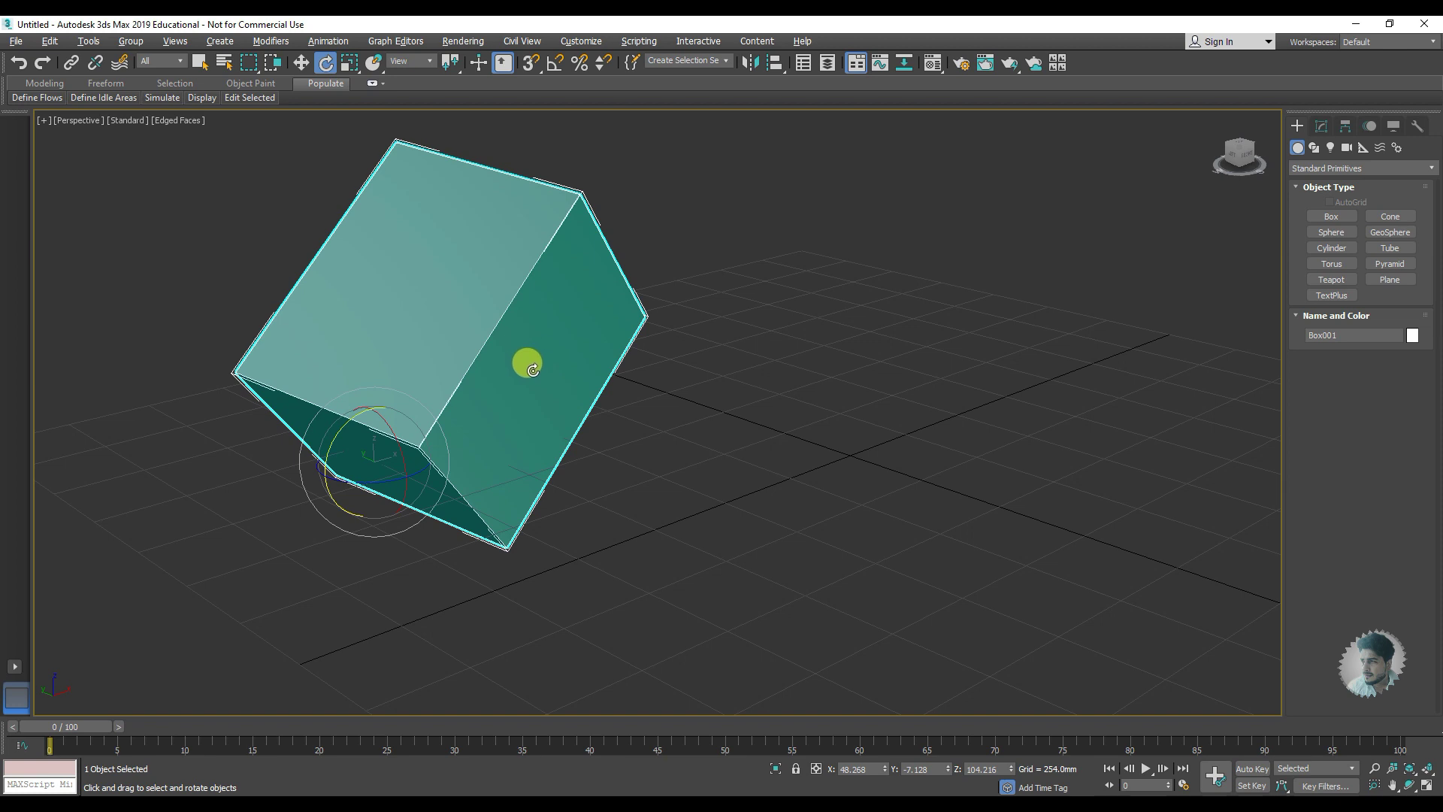
# - Reset the box's X, Y and Z rotation to 0° and view the upright box
pyautogui.rightClick(884, 769)
pyautogui.rightClick(948, 769)
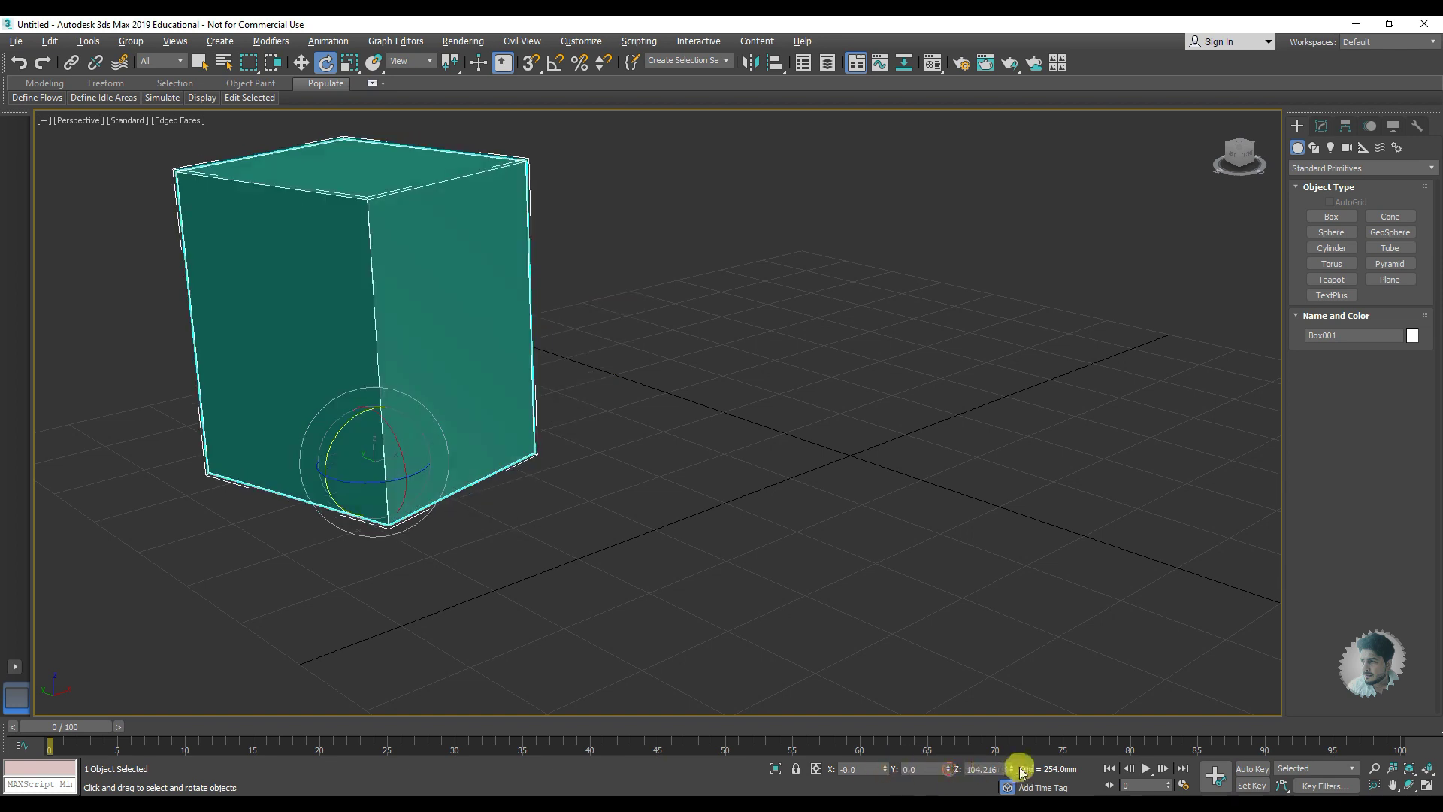
pyautogui.rightClick(1012, 769)
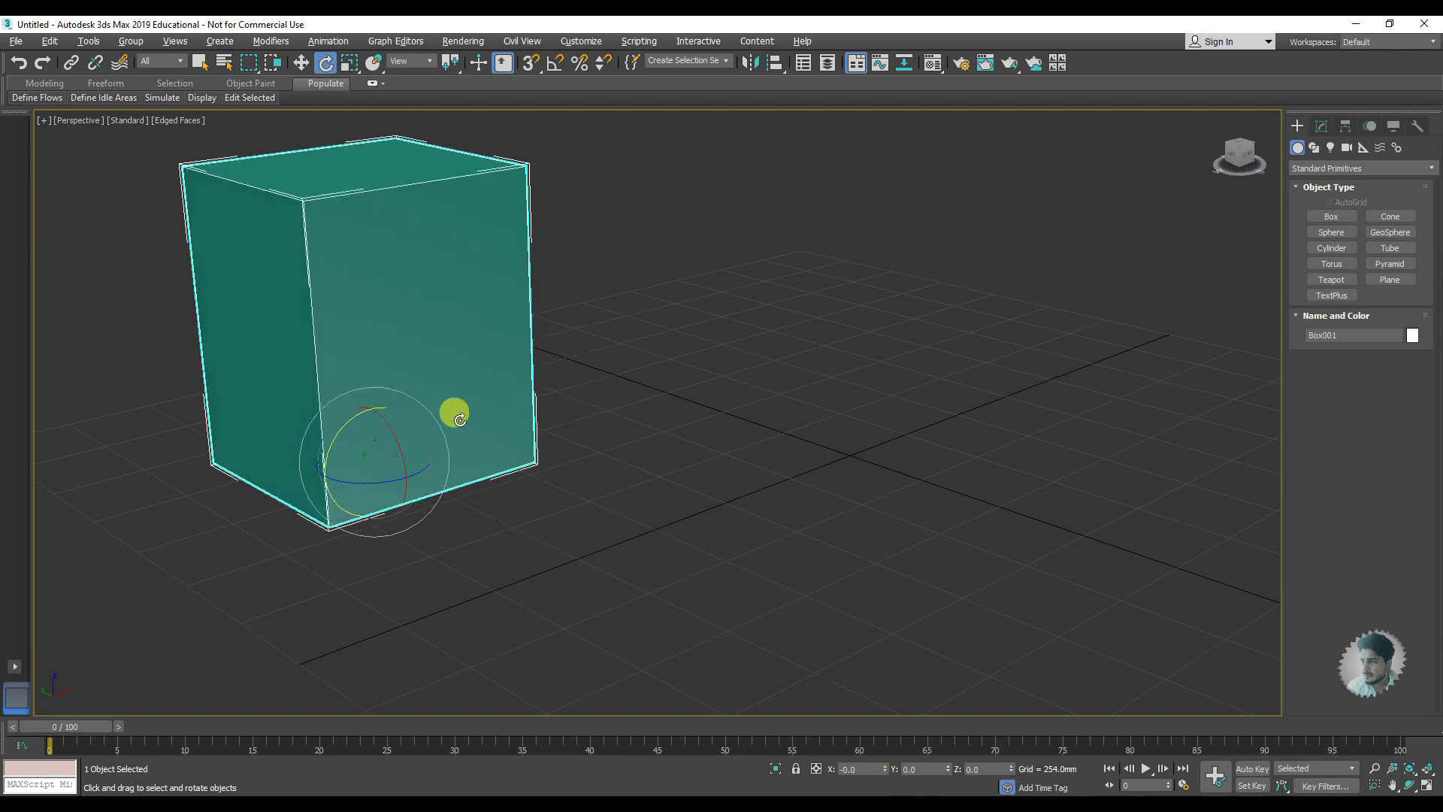
pyautogui.moveTo(454, 408)
pyautogui.keyDown('alt'); pyautogui.mouseDown(button='middle')
pyautogui.moveTo(356, 411)
pyautogui.moveTo(483, 419)
pyautogui.moveTo(438, 419)
pyautogui.moveTo(448, 466)
pyautogui.mouseUp(button='middle'); pyautogui.keyUp('alt')
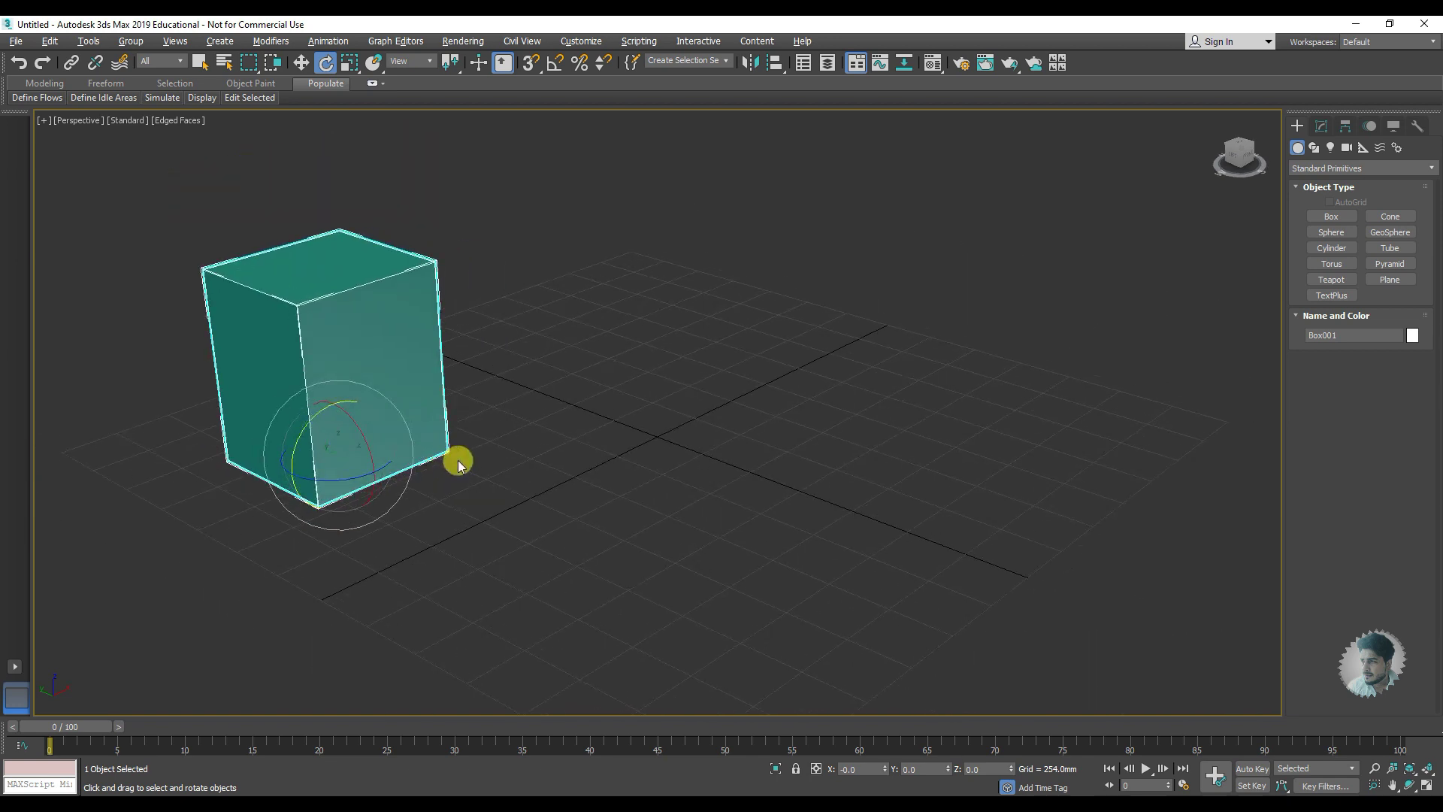
pyautogui.moveTo(454, 458); pyautogui.dragTo(417, 471, button='middle')
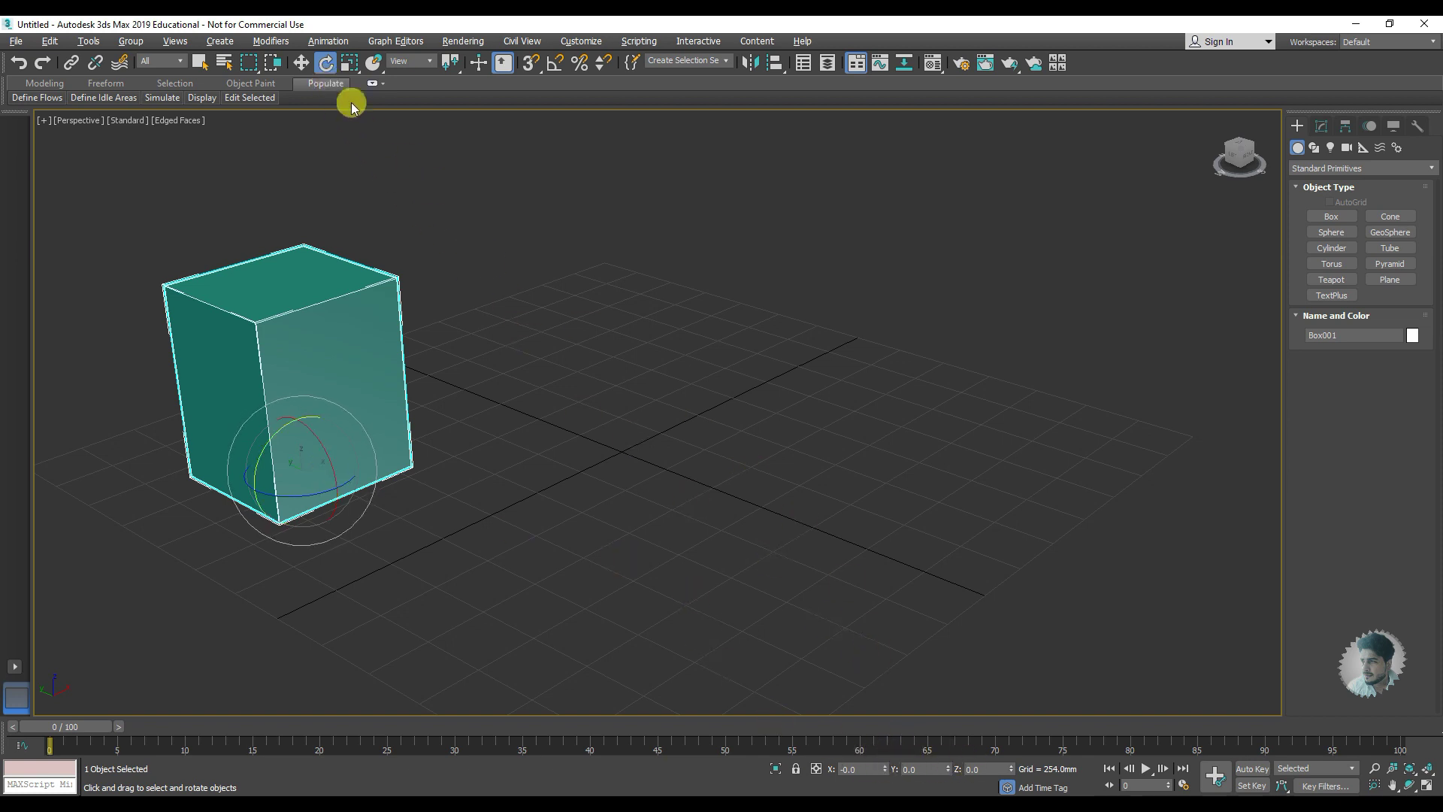
# - Zero the box's X and Y position, then drag it toward the left of the grid
pyautogui.click(301, 62)
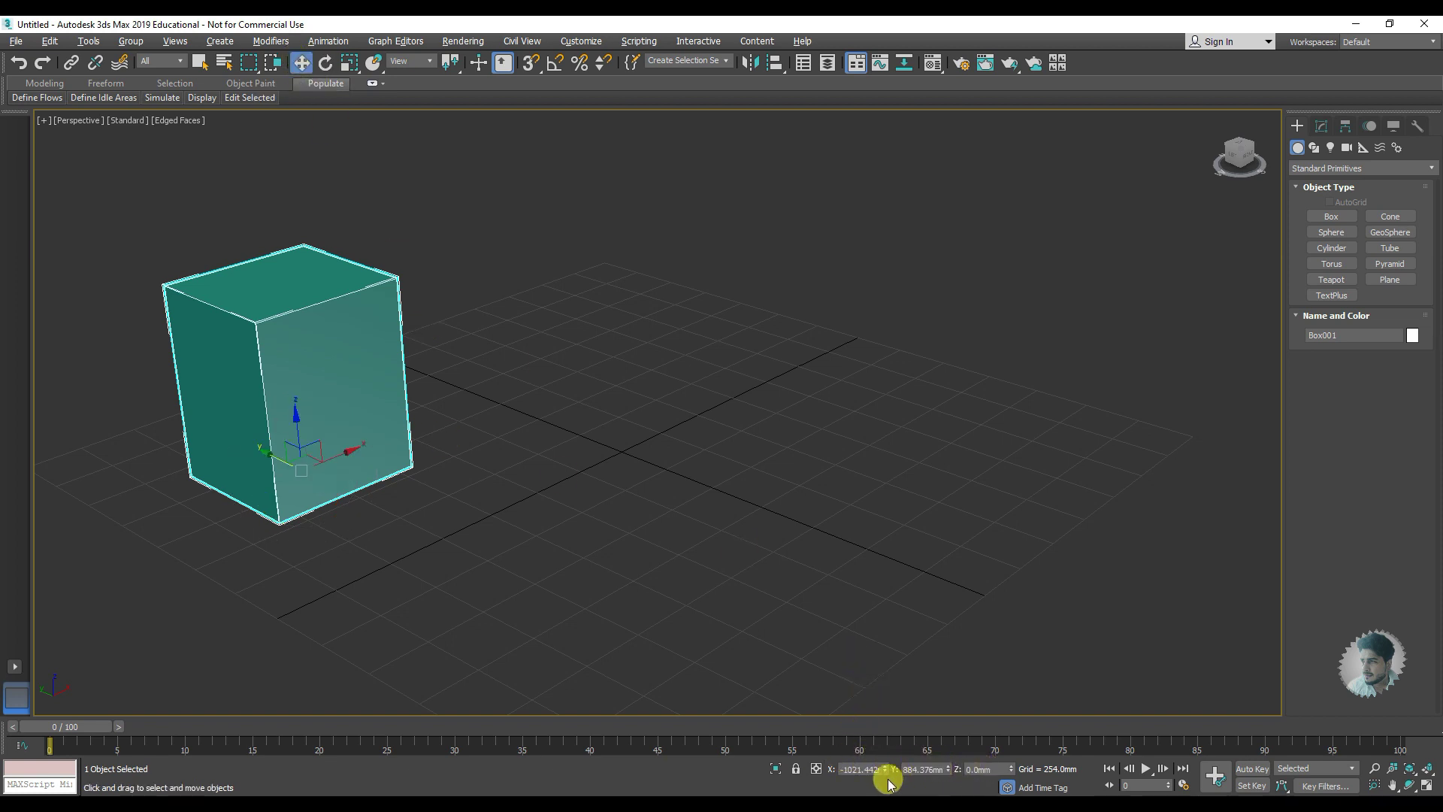
pyautogui.rightClick(885, 770)
pyautogui.rightClick(948, 771)
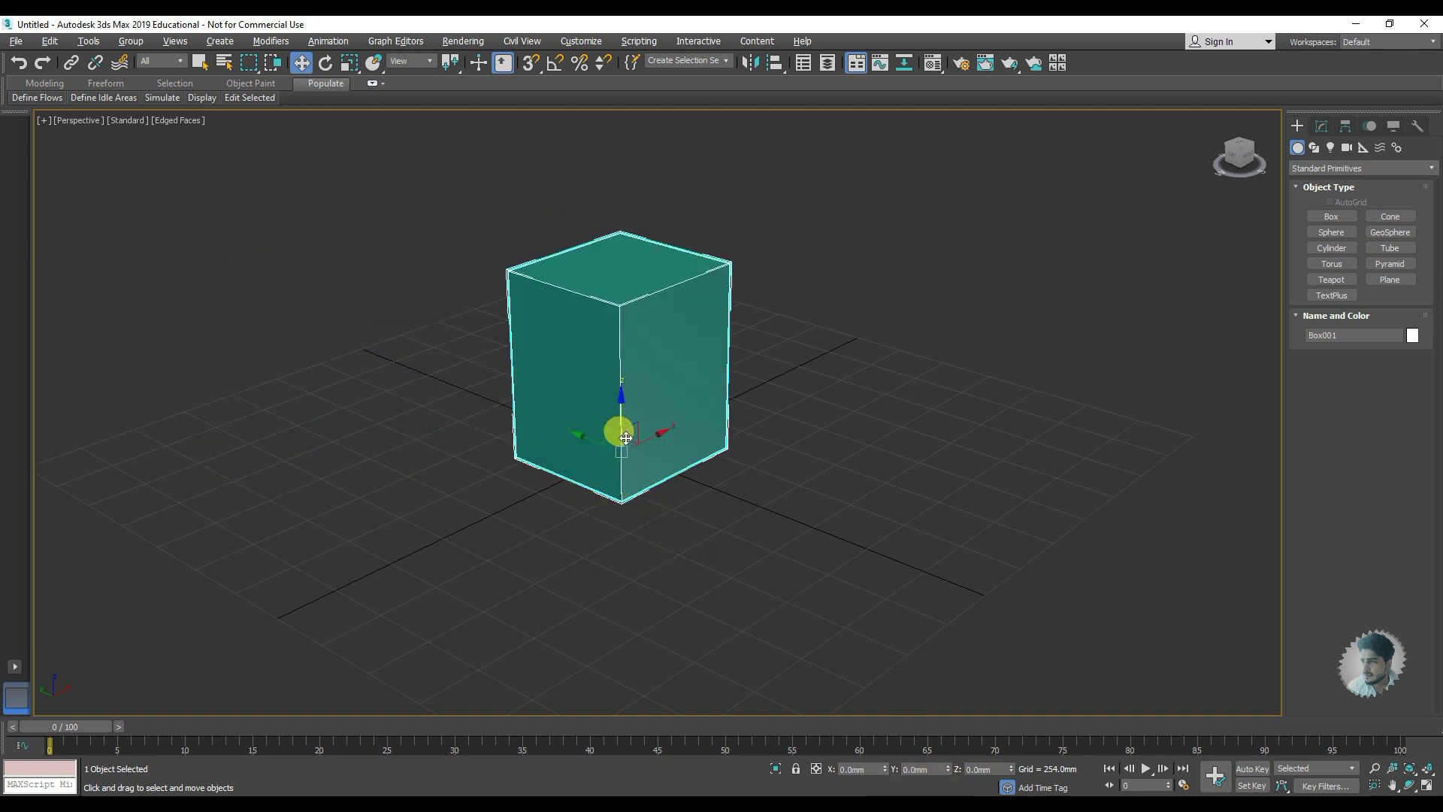
pyautogui.moveTo(630, 437); pyautogui.dragTo(260, 467)
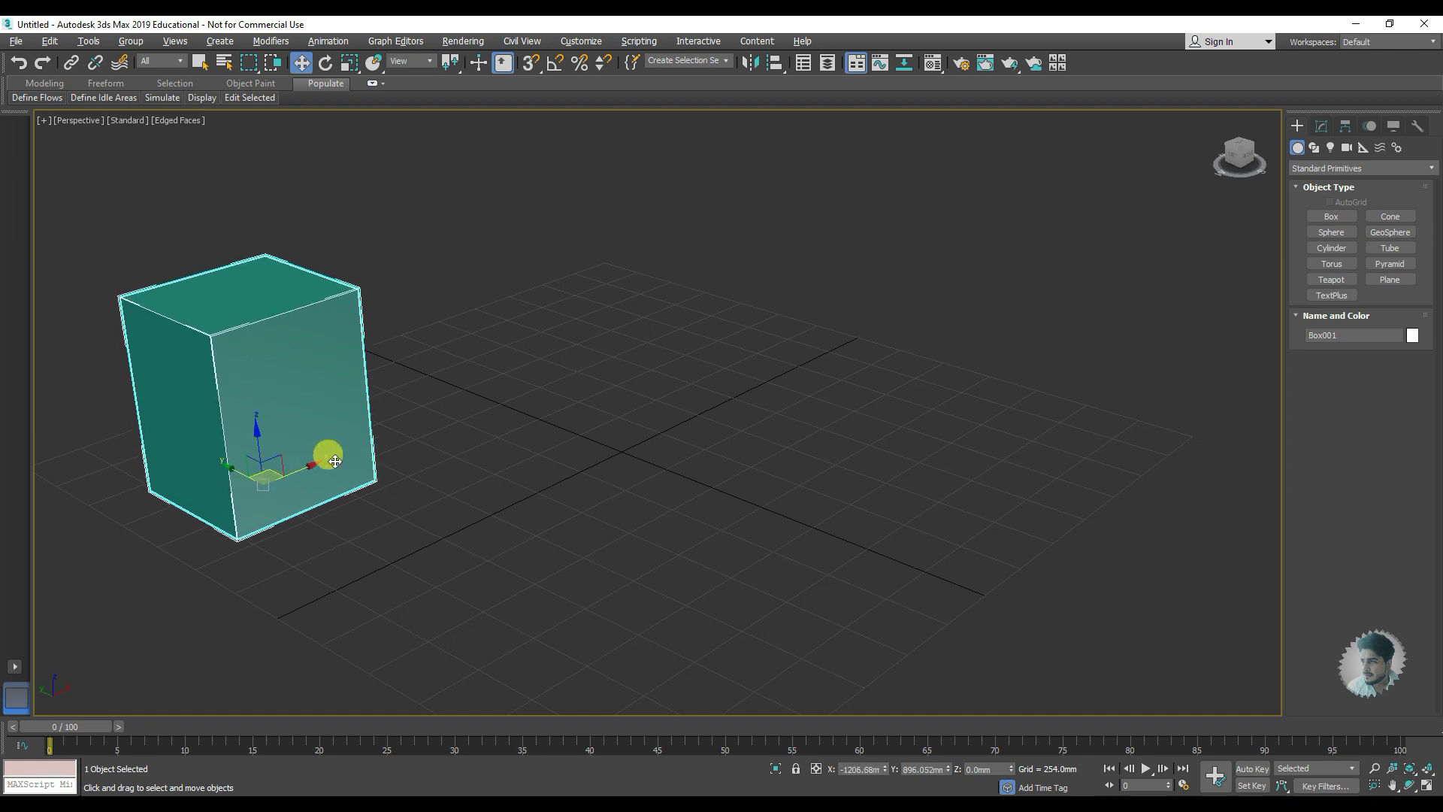
# - Tilt the box again, then reset its X and Y position to 0 at the origin
pyautogui.click(325, 62)
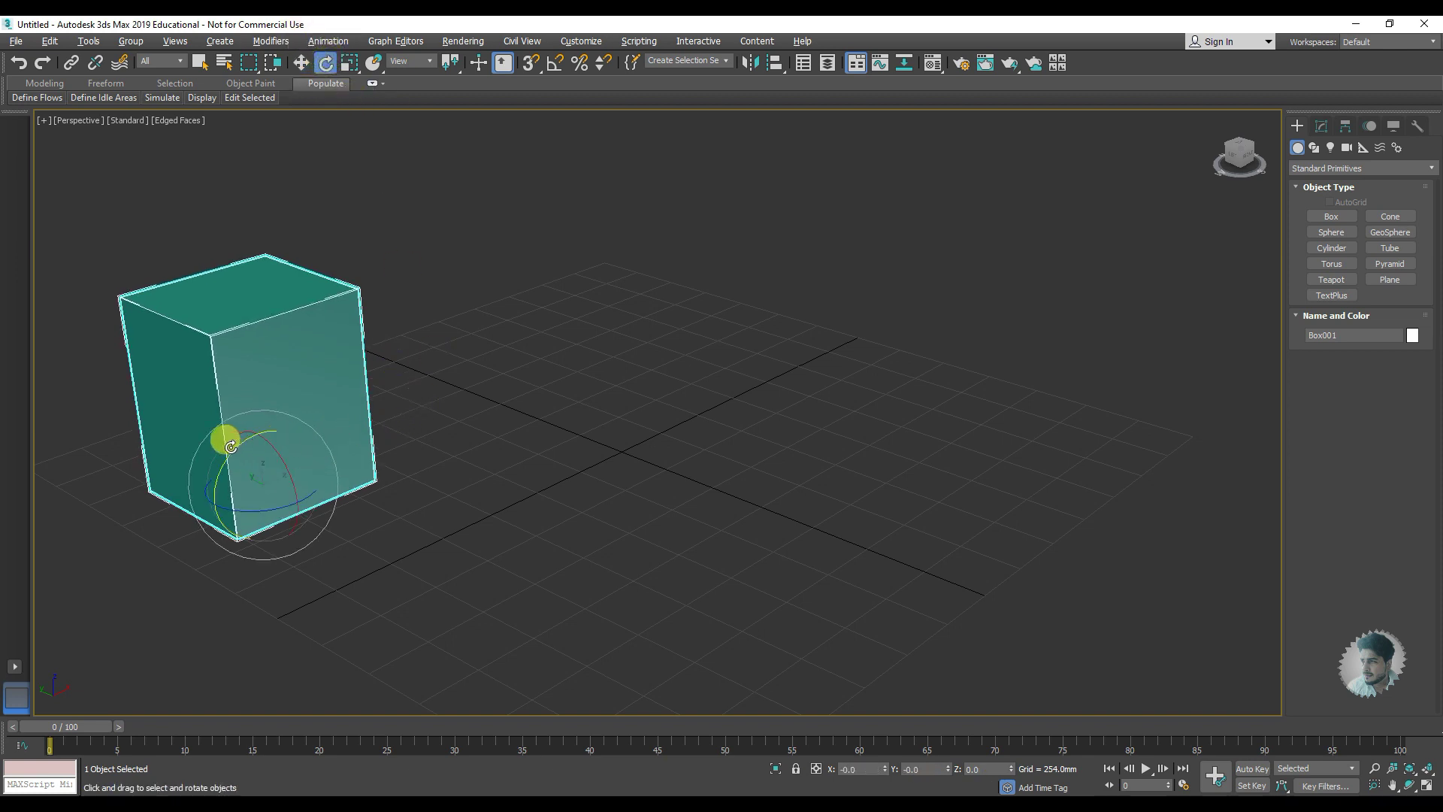
pyautogui.moveTo(226, 439)
pyautogui.mouseDown()
pyautogui.moveTo(285, 465)
pyautogui.moveTo(290, 451)
pyautogui.mouseUp()
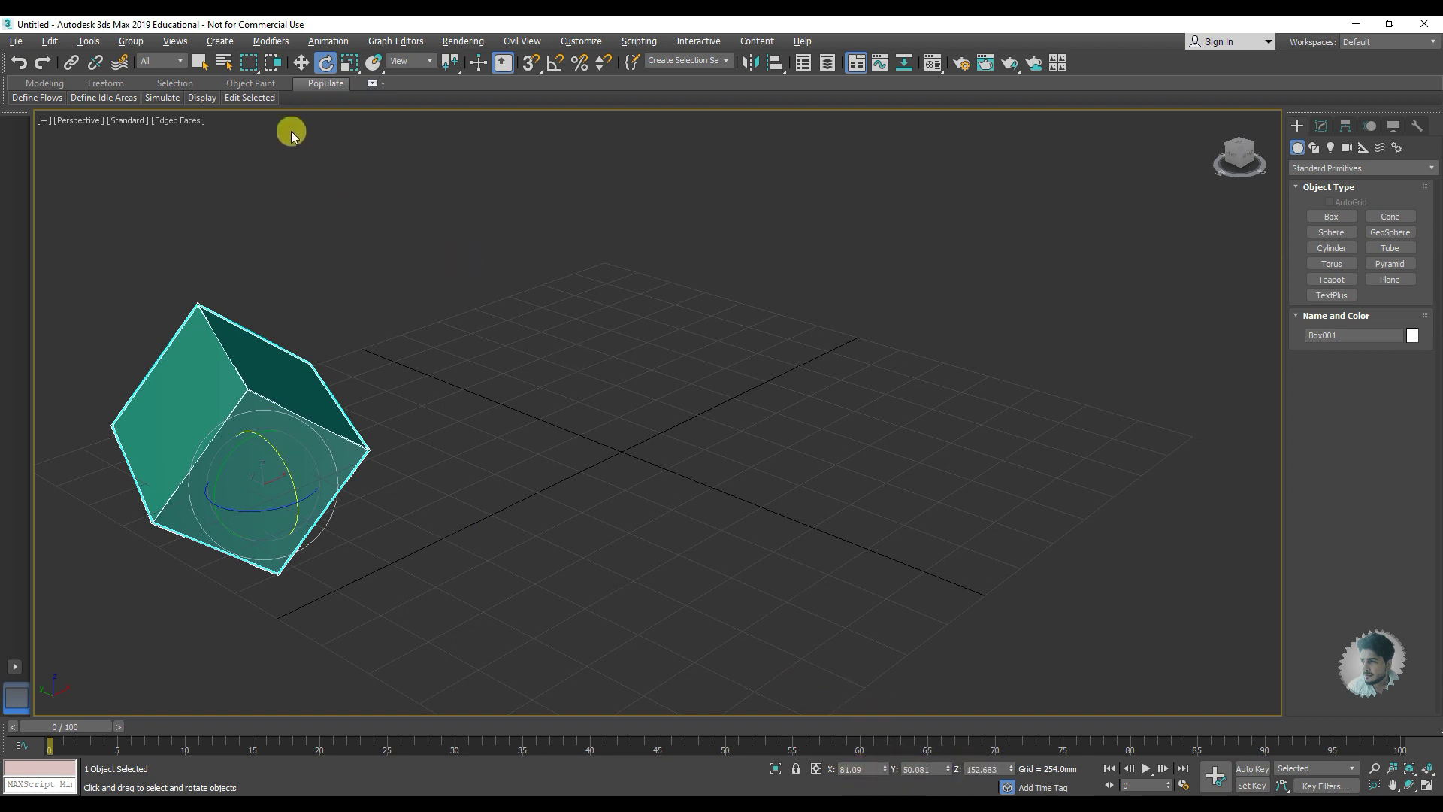
pyautogui.click(299, 66)
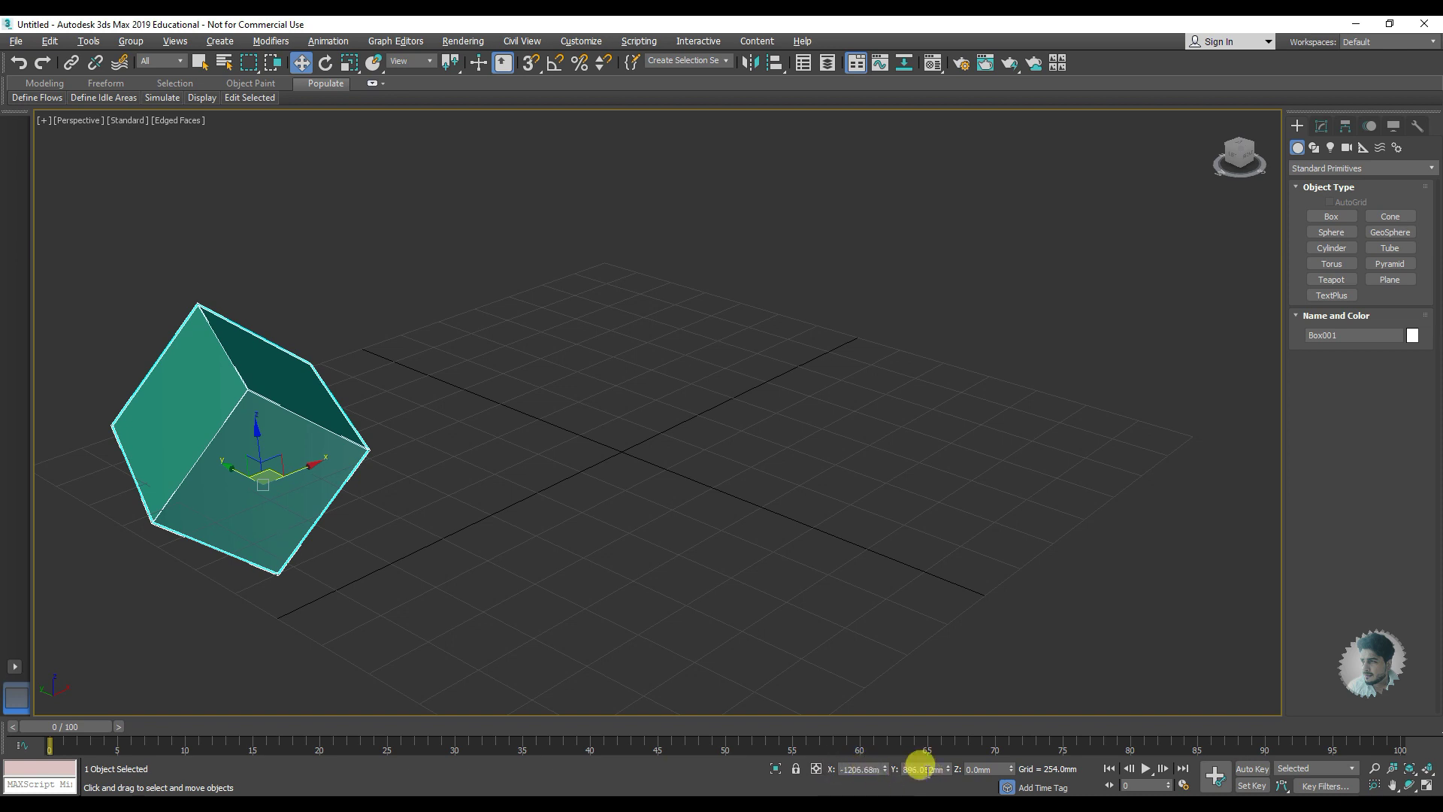
pyautogui.rightClick(884, 769)
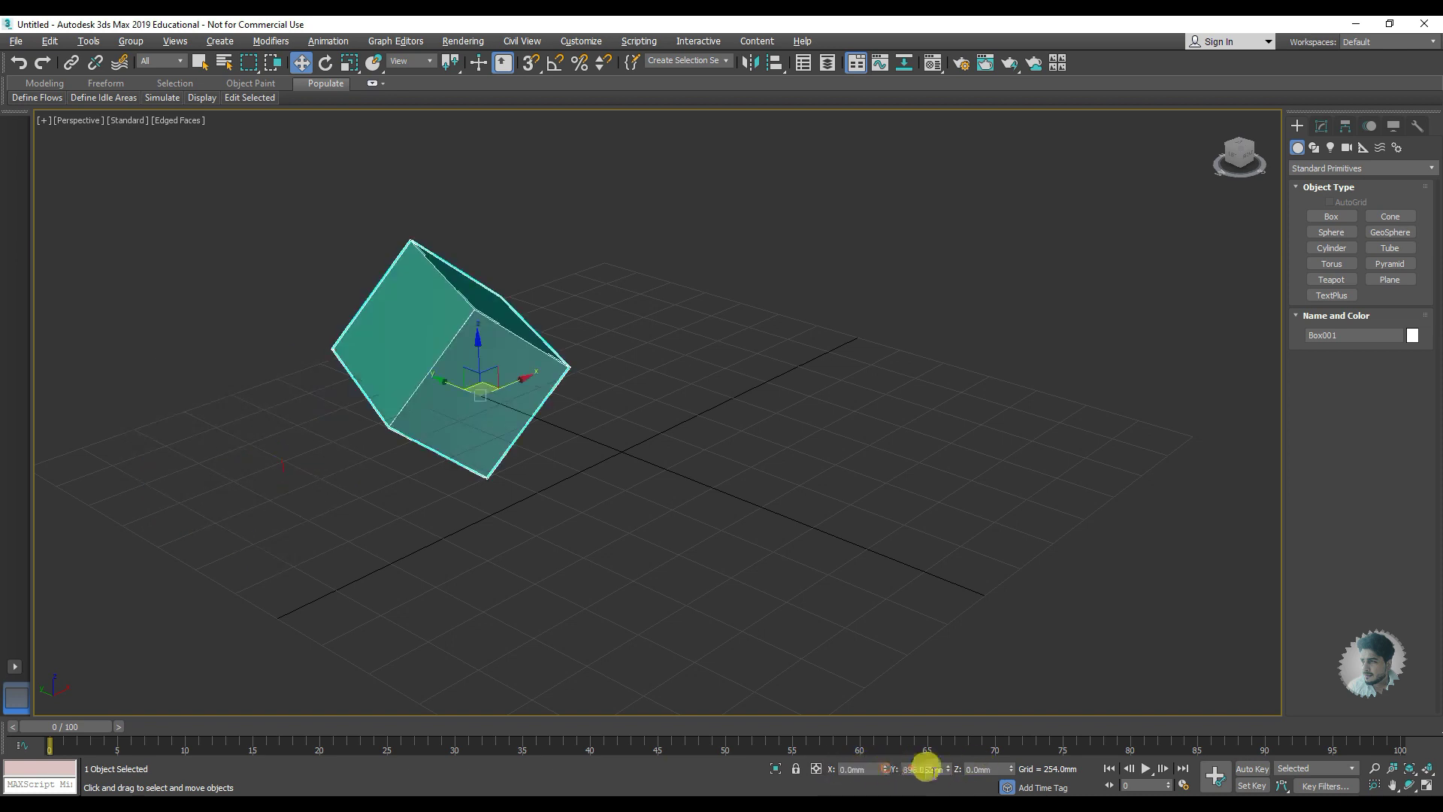
pyautogui.rightClick(947, 769)
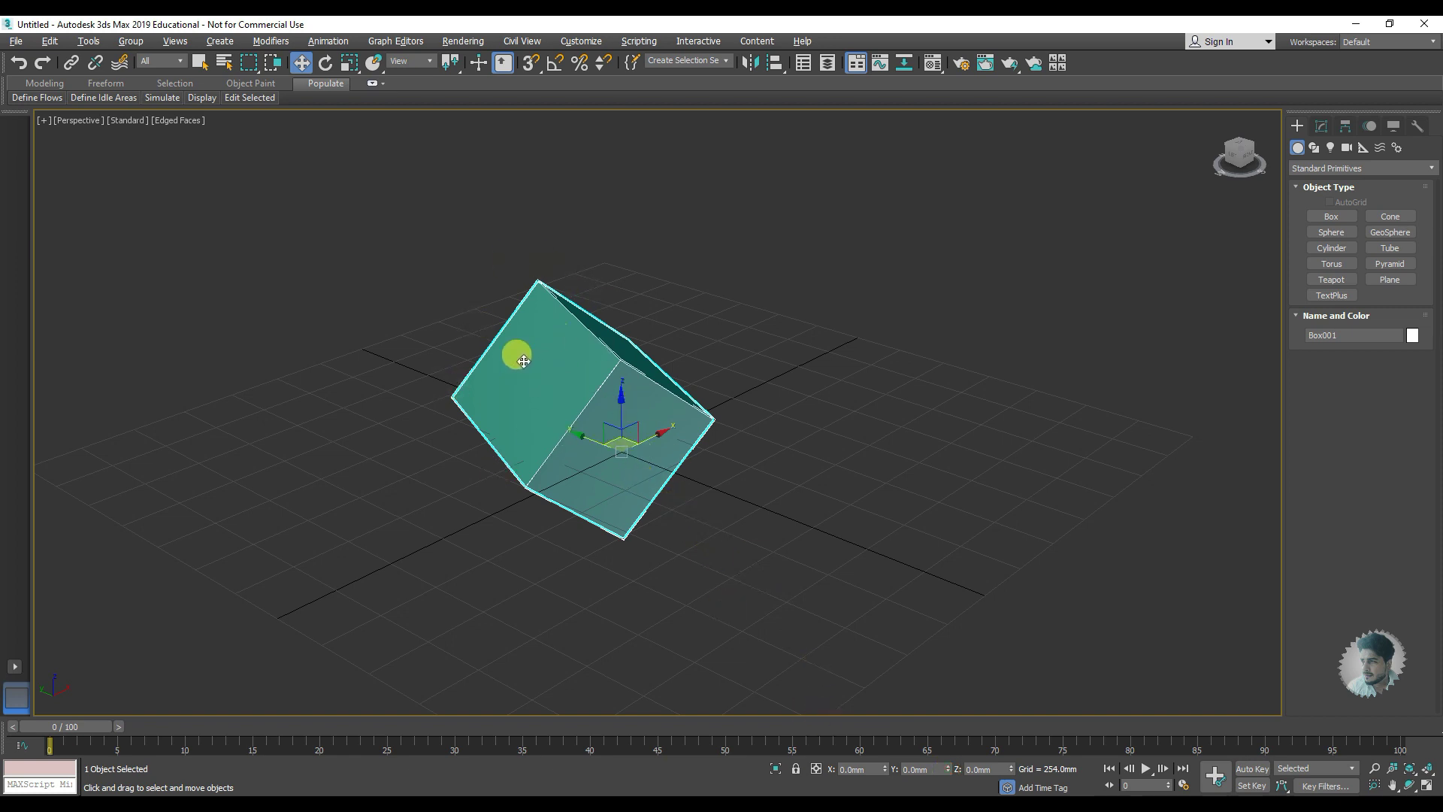
# - Zero the box's X, Y and Z rotation, then orbit the view and reselect Box001
pyautogui.click(326, 65)
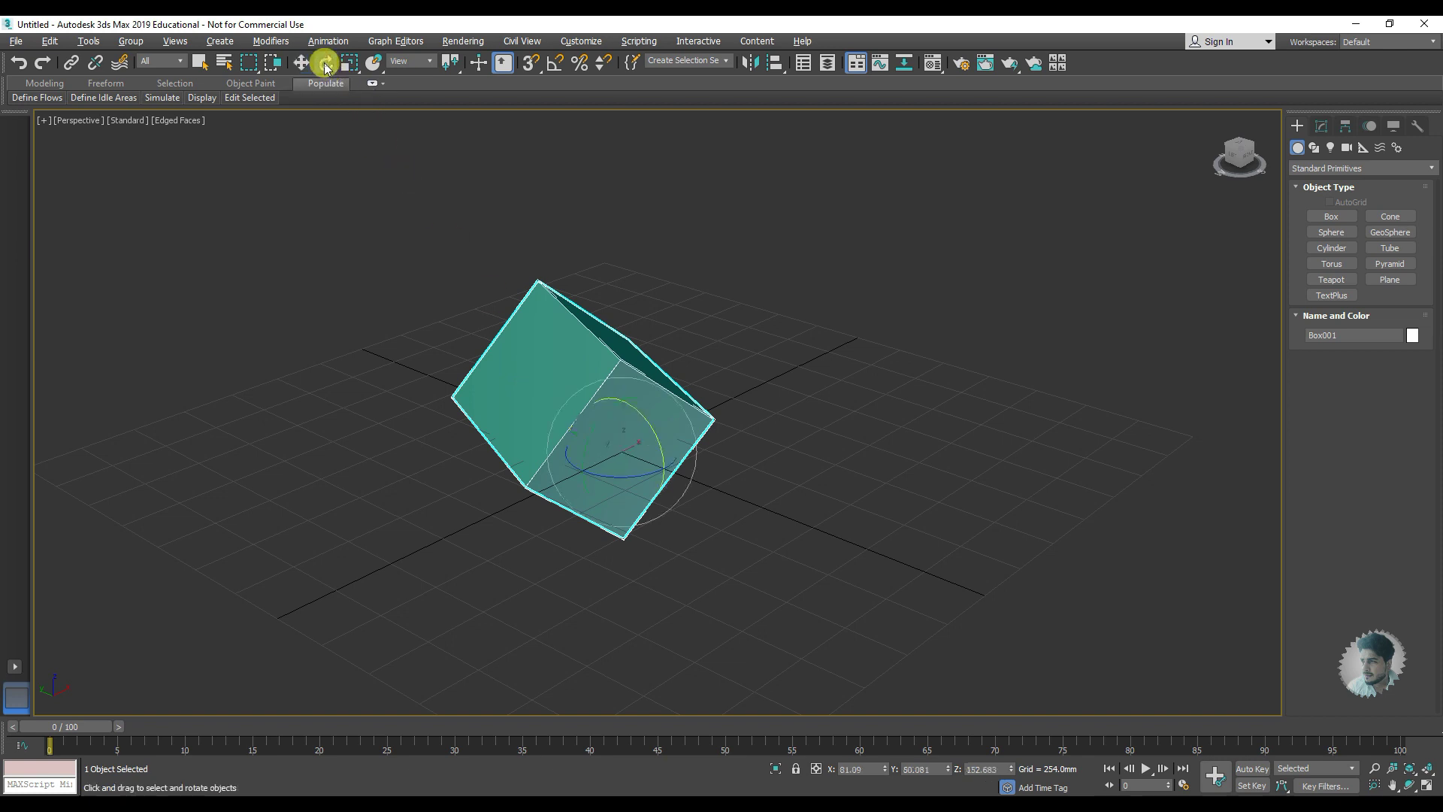
pyautogui.rightClick(884, 768)
pyautogui.rightClick(948, 768)
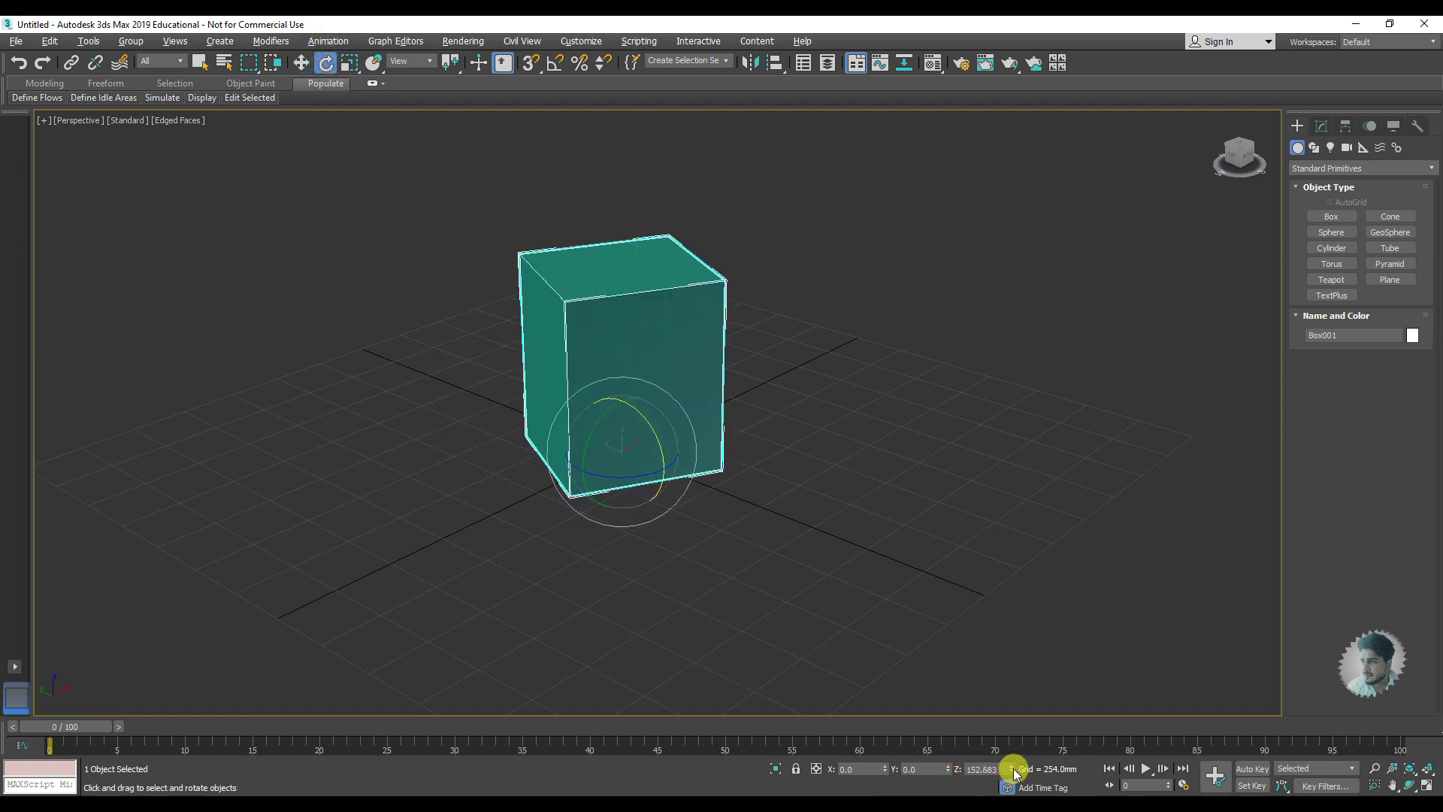
pyautogui.rightClick(1011, 768)
pyautogui.click(741, 541)
pyautogui.moveTo(628, 428)
pyautogui.keyDown('alt'); pyautogui.mouseDown(button='middle')
pyautogui.moveTo(496, 411)
pyautogui.moveTo(677, 390)
pyautogui.moveTo(519, 397)
pyautogui.moveTo(539, 386)
pyautogui.moveTo(556, 292)
pyautogui.mouseUp(button='middle'); pyautogui.keyUp('alt')
pyautogui.click(556, 291)
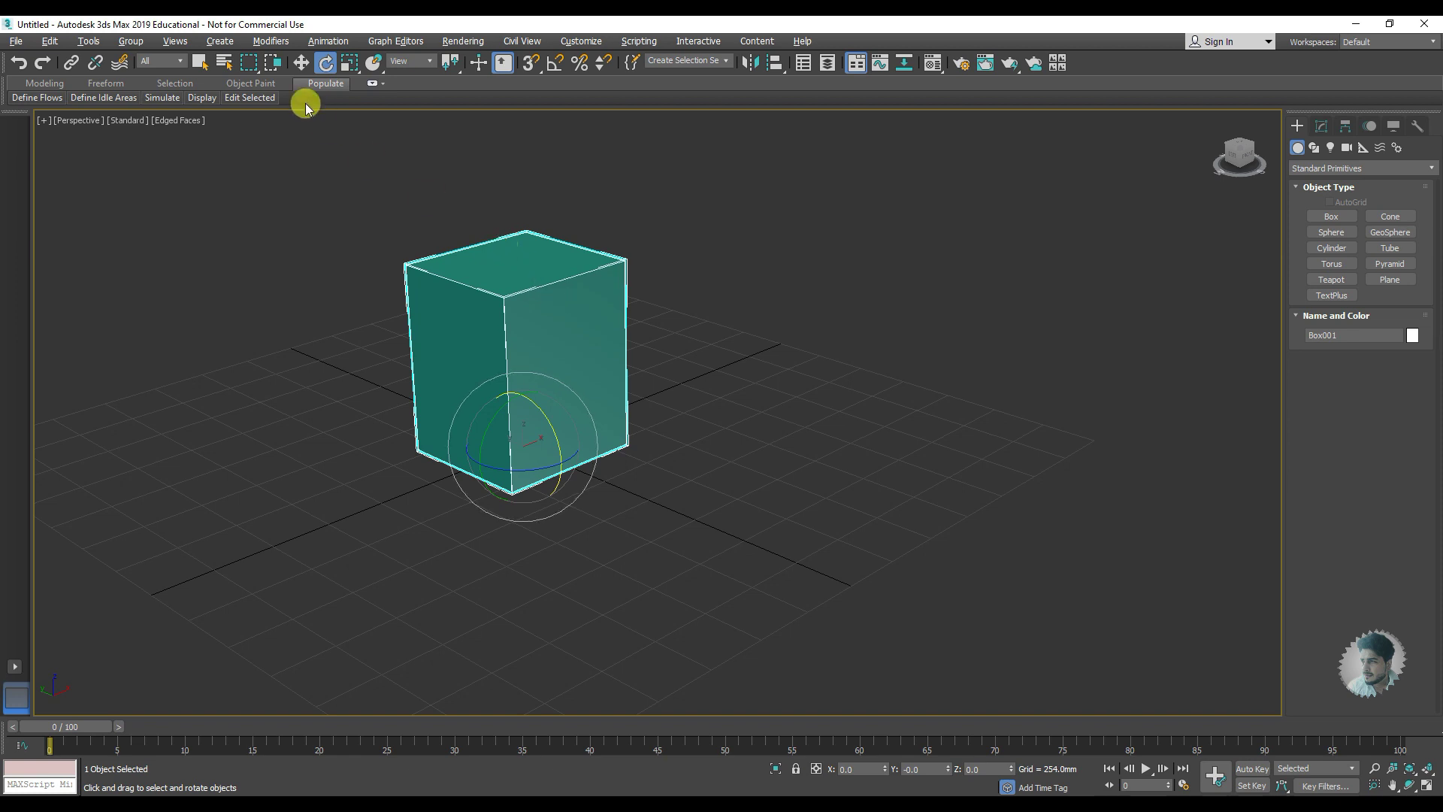
pyautogui.click(300, 62)
pyautogui.rightClick(514, 293)
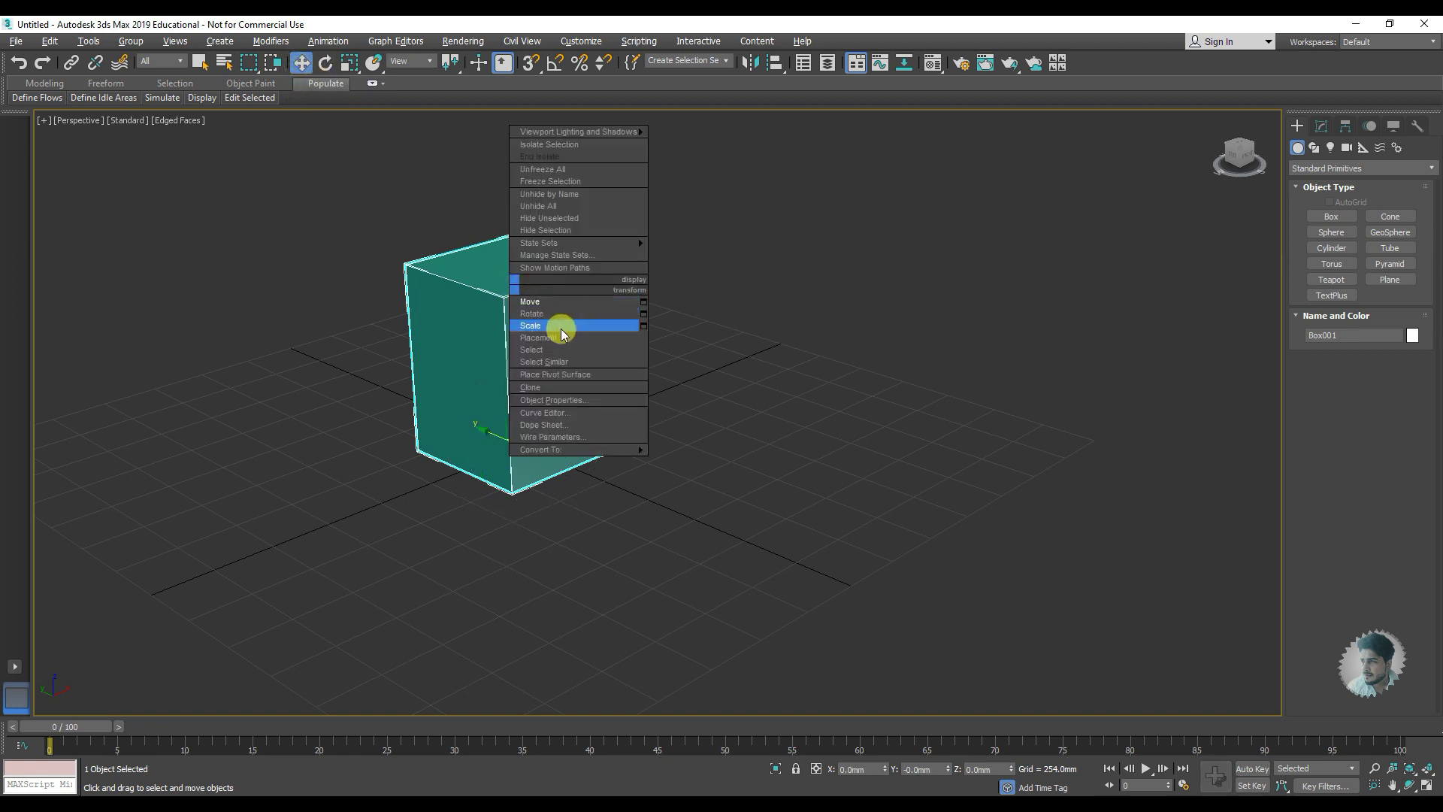
pyautogui.click(643, 313)
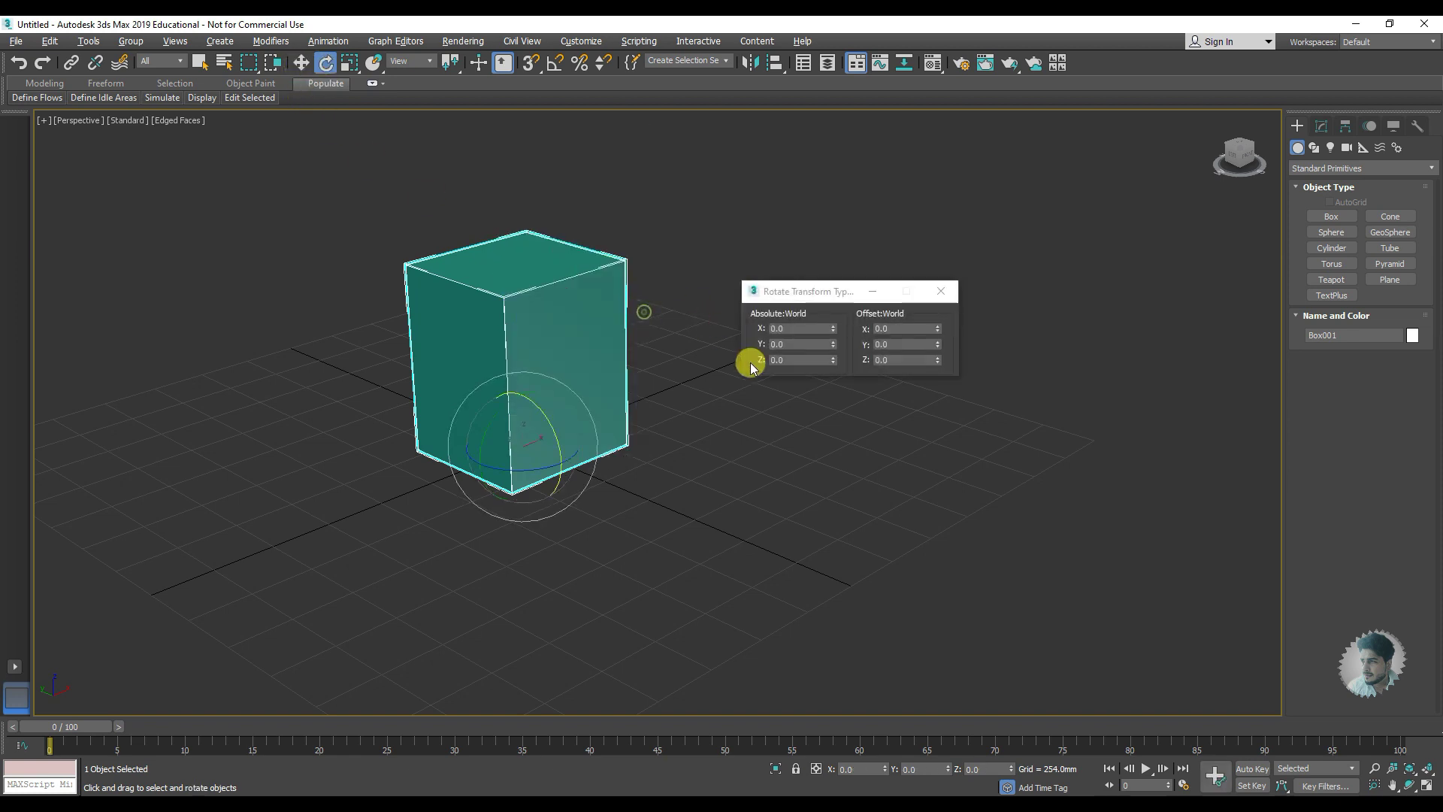
pyautogui.moveTo(832, 332)
pyautogui.mouseDown()
pyautogui.moveTo(844, 332)
pyautogui.moveTo(829, 347)
pyautogui.mouseUp()
pyautogui.rightClick(833, 346)
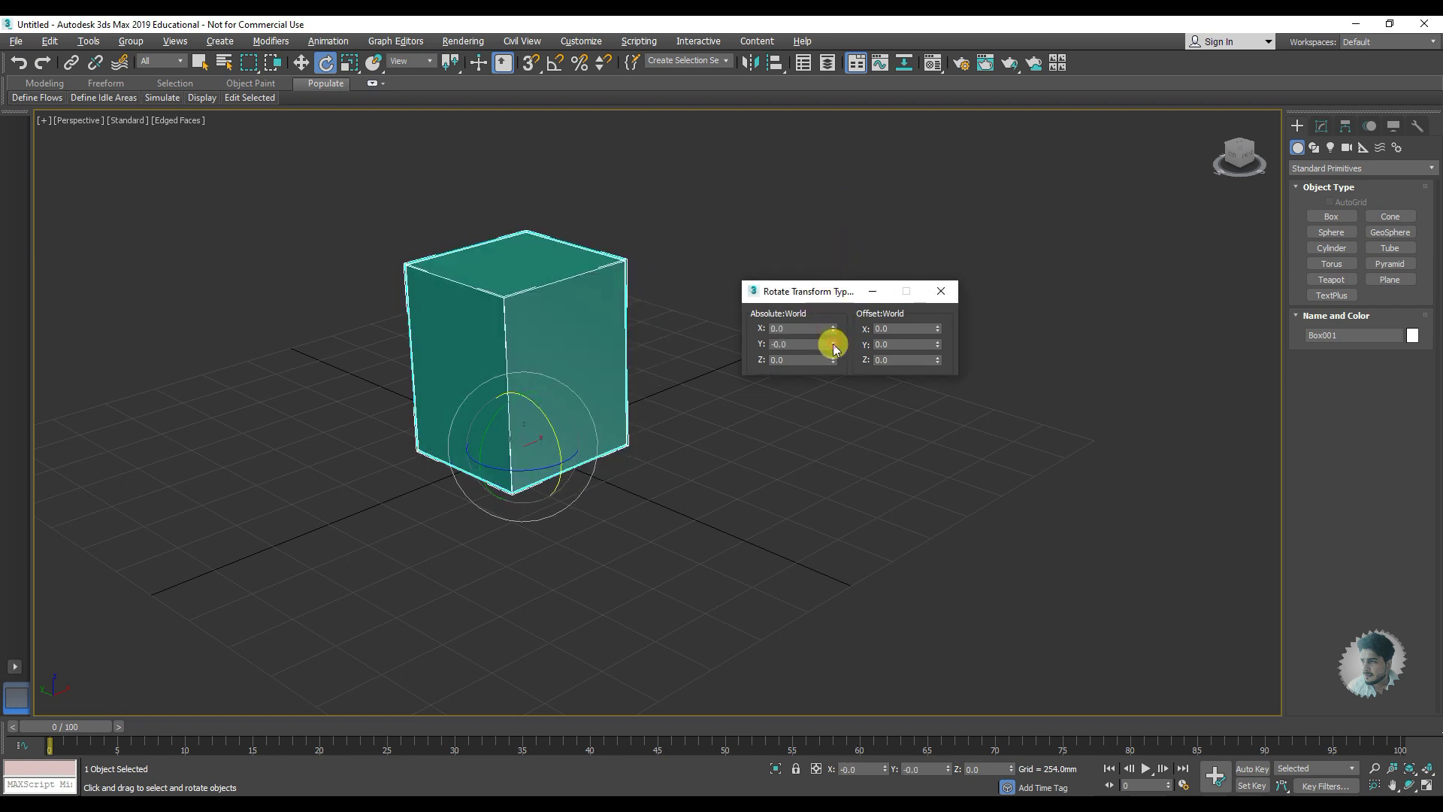
pyautogui.click(936, 297)
pyautogui.click(51, 42)
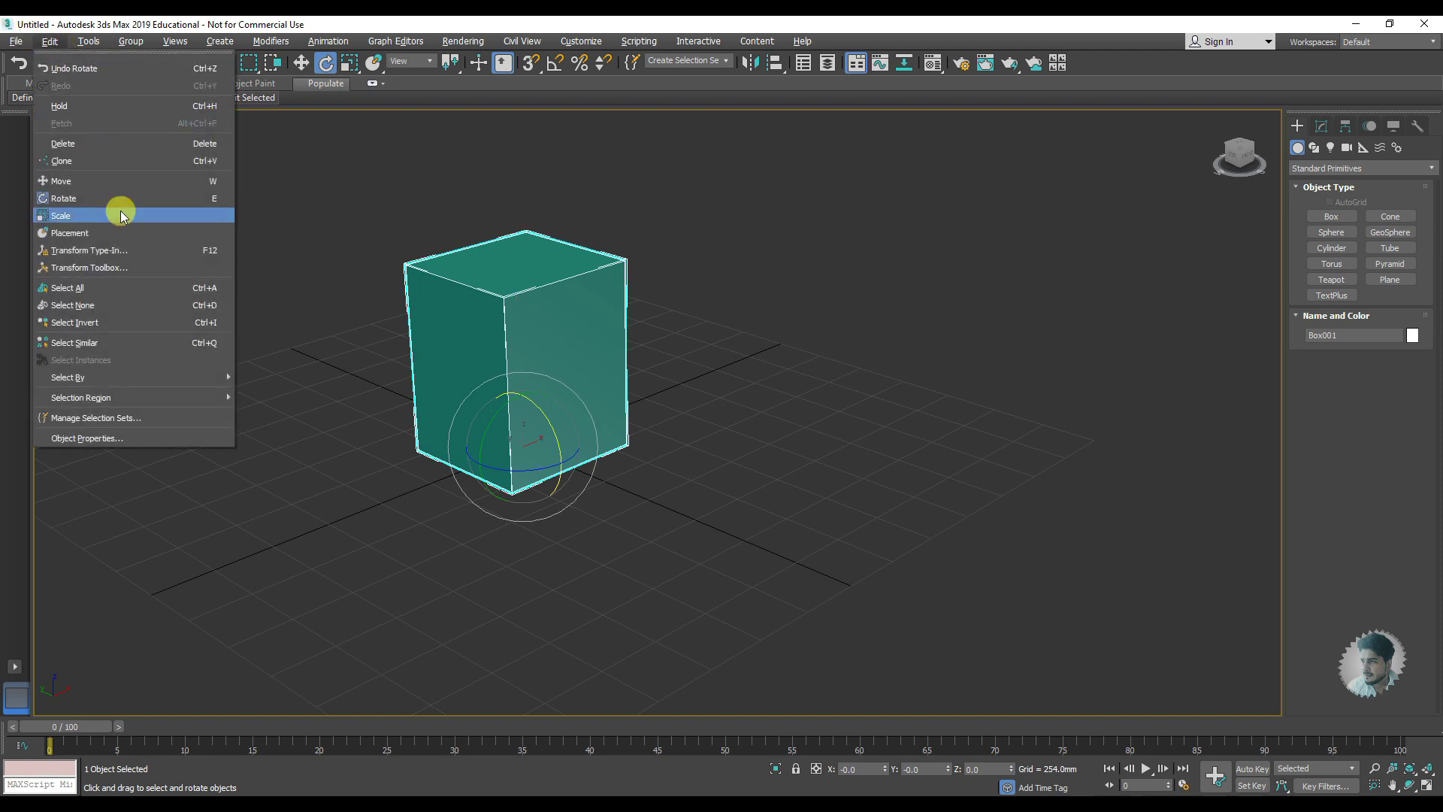
pyautogui.click(201, 199)
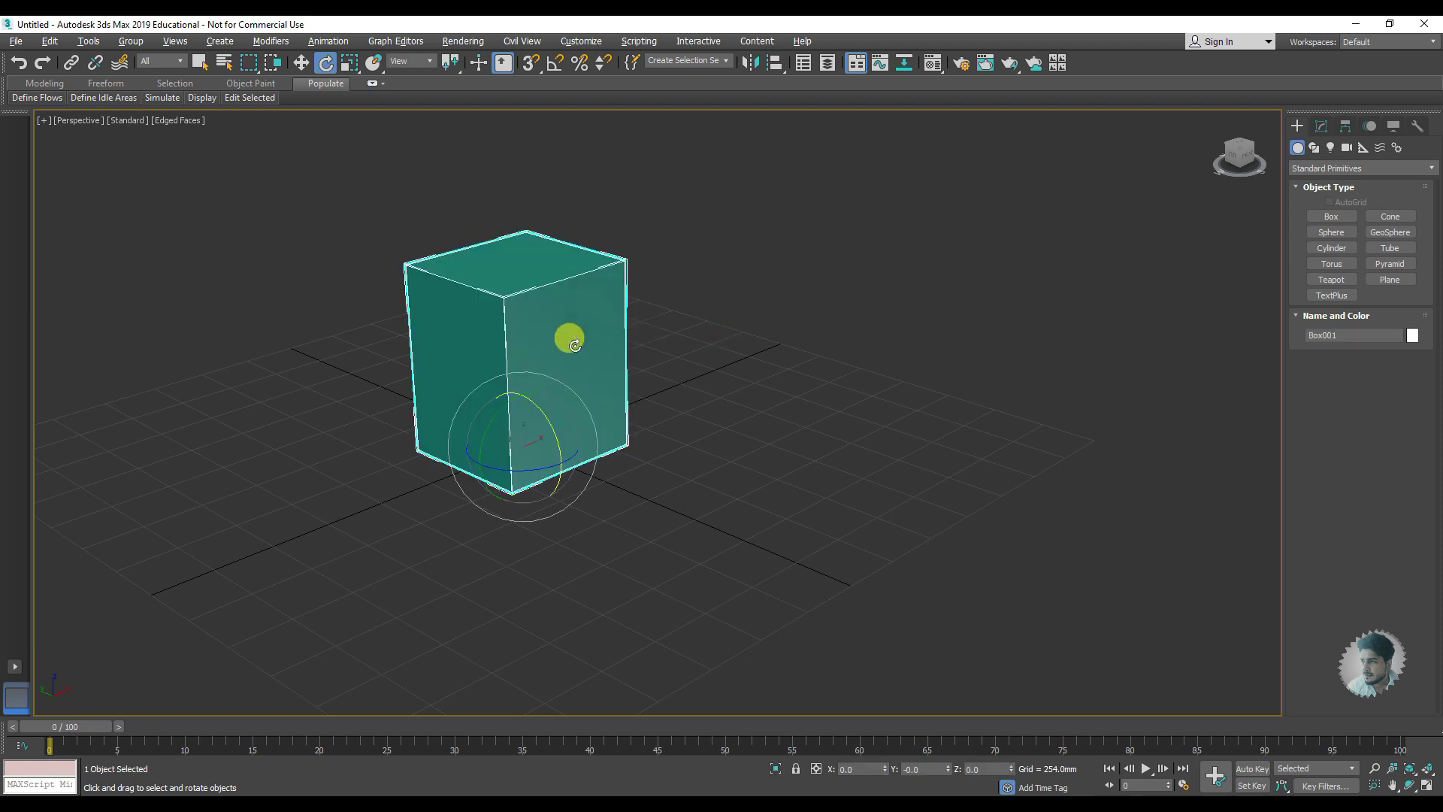
pyautogui.moveTo(506, 399)
pyautogui.mouseDown()
pyautogui.moveTo(522, 361)
pyautogui.moveTo(517, 382)
pyautogui.mouseUp()
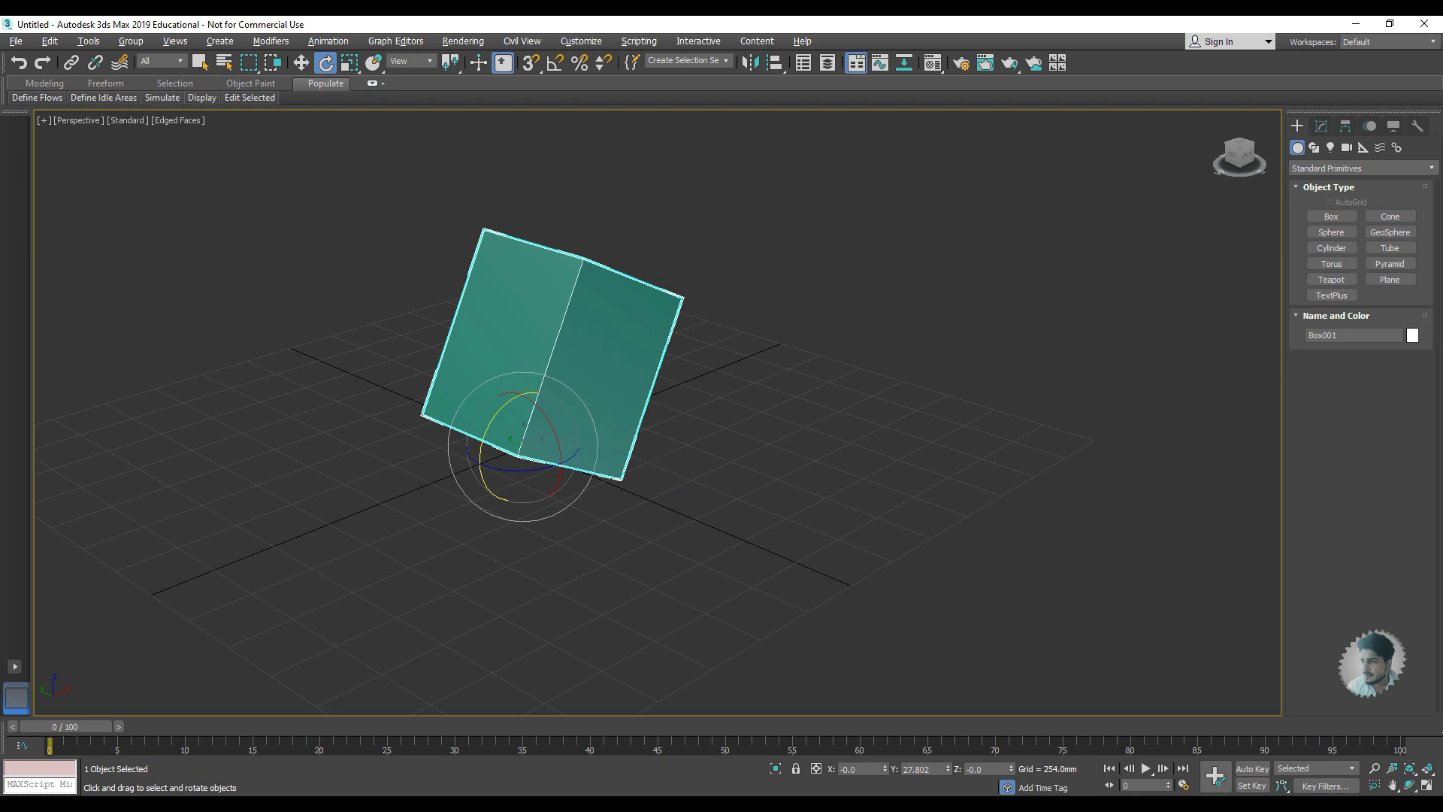
pyautogui.rightClick(948, 768)
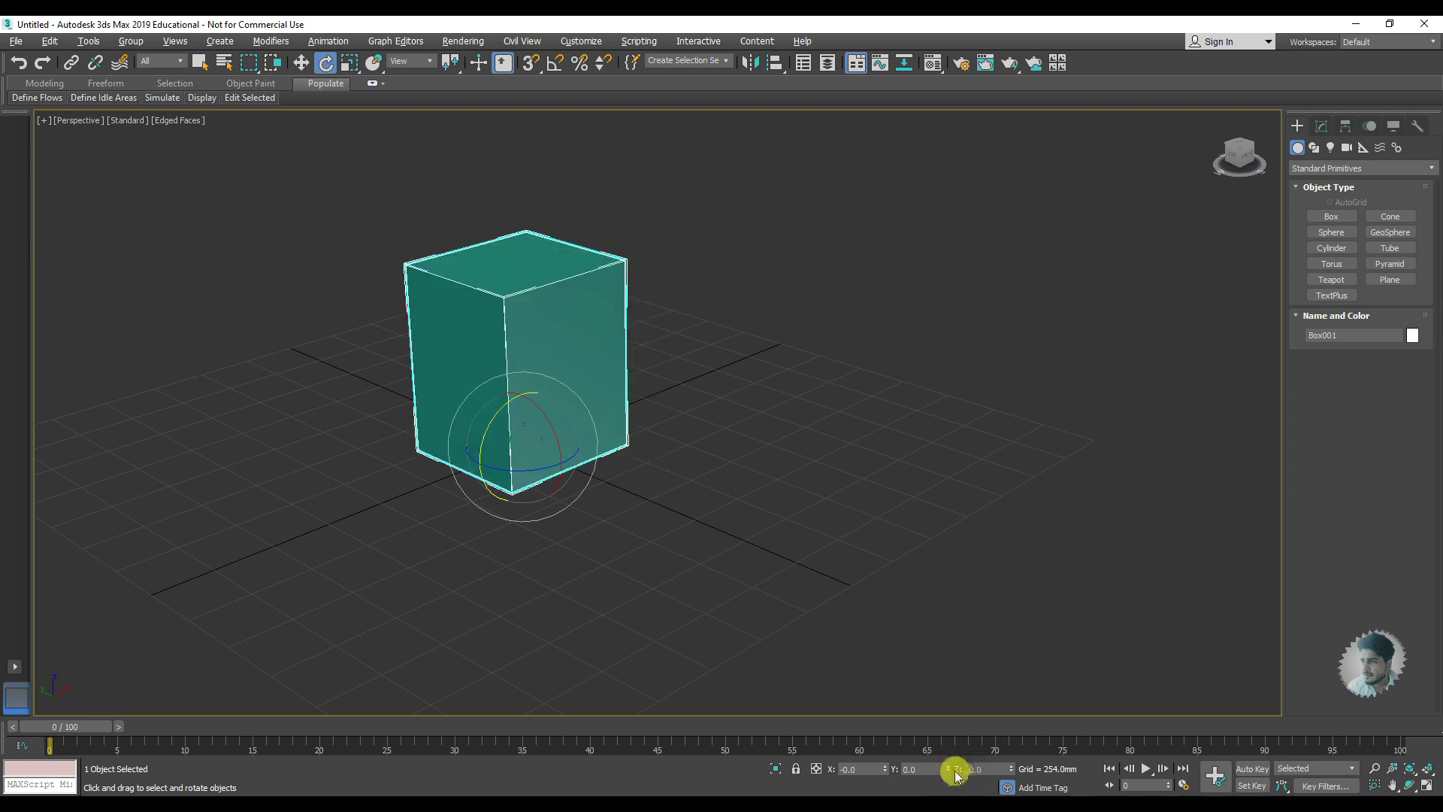
pyautogui.click(915, 768)
pyautogui.write('90')
pyautogui.press('Return')
pyautogui.click(963, 589)
pyautogui.click(634, 390)
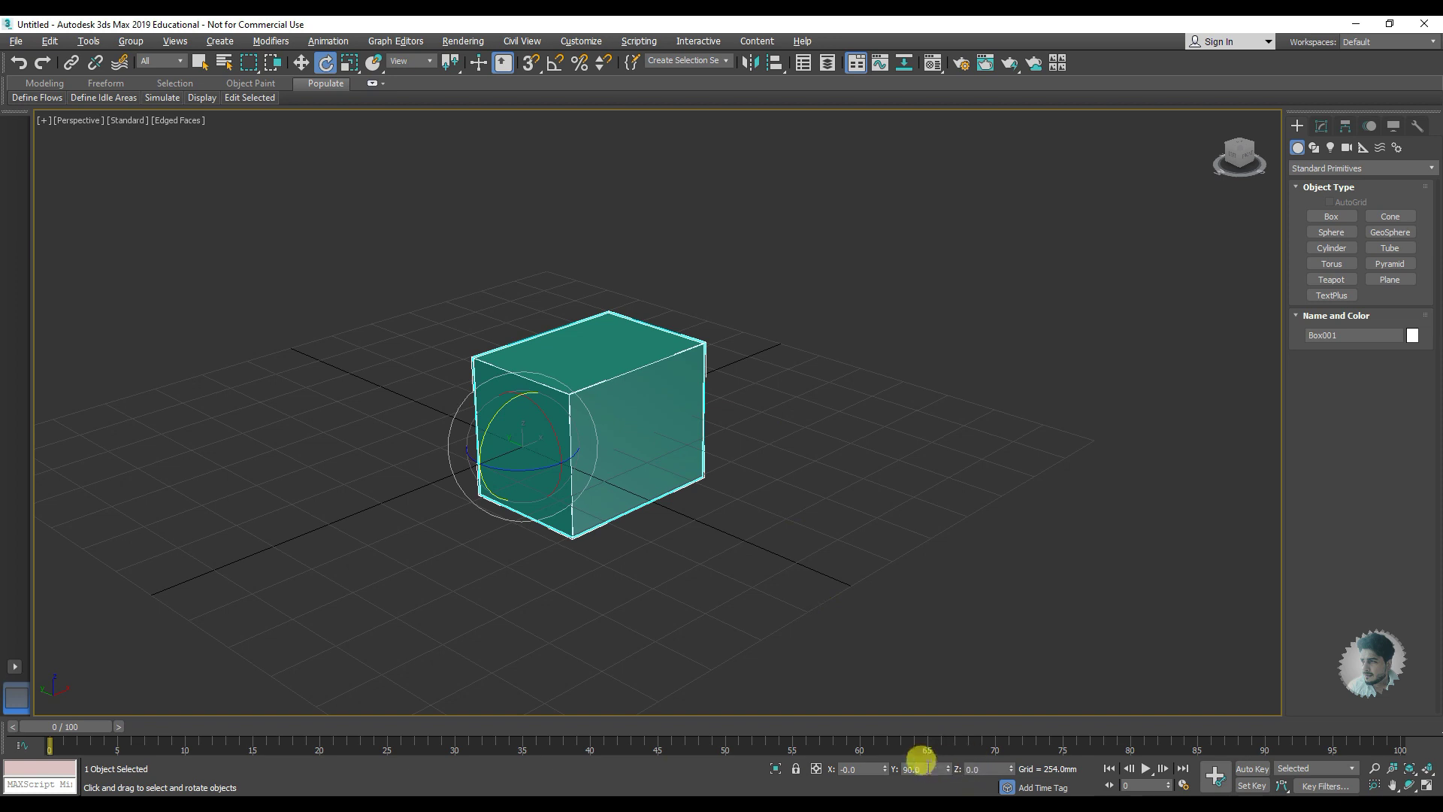
pyautogui.click(920, 768)
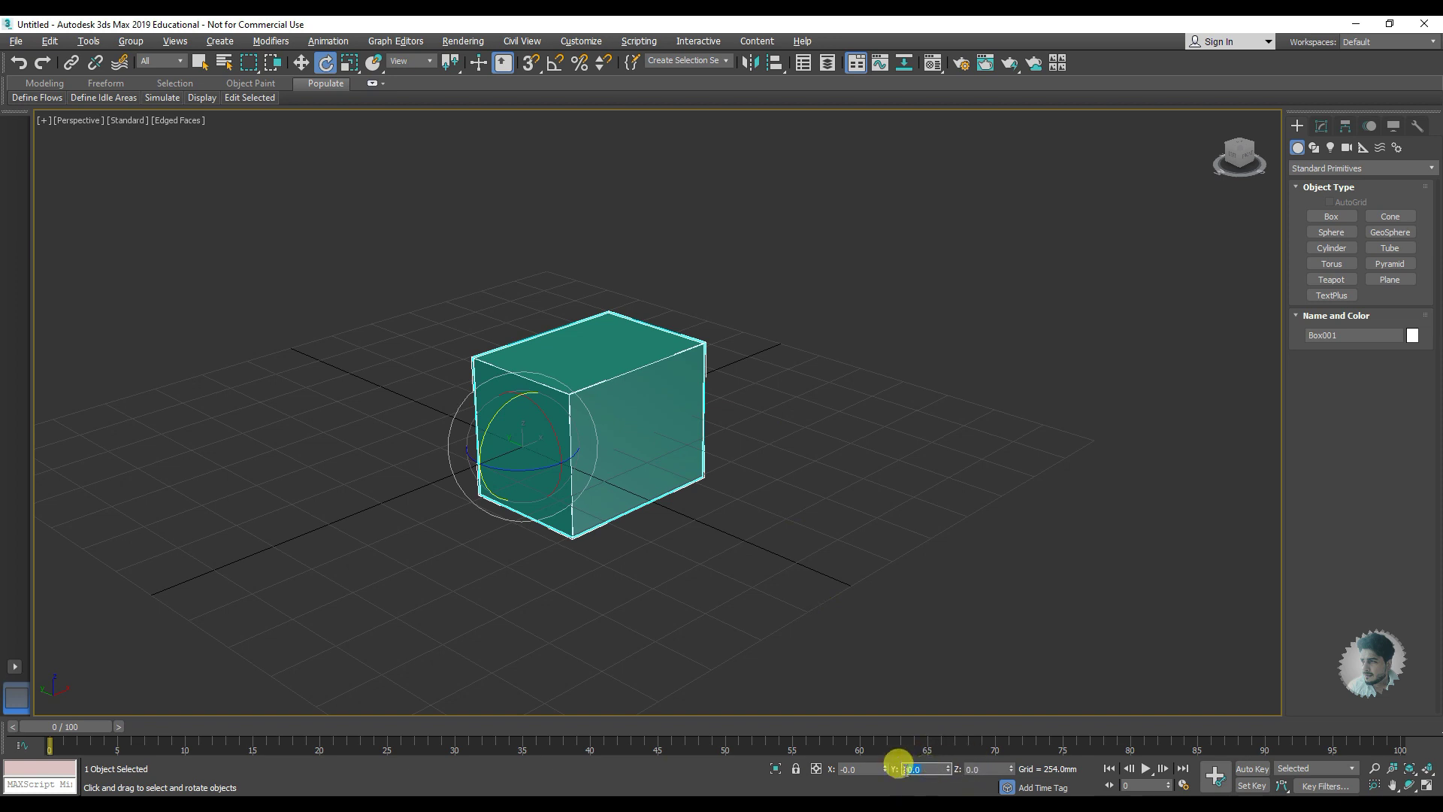
pyautogui.write('180')
pyautogui.write('-180')
pyautogui.press('Return')
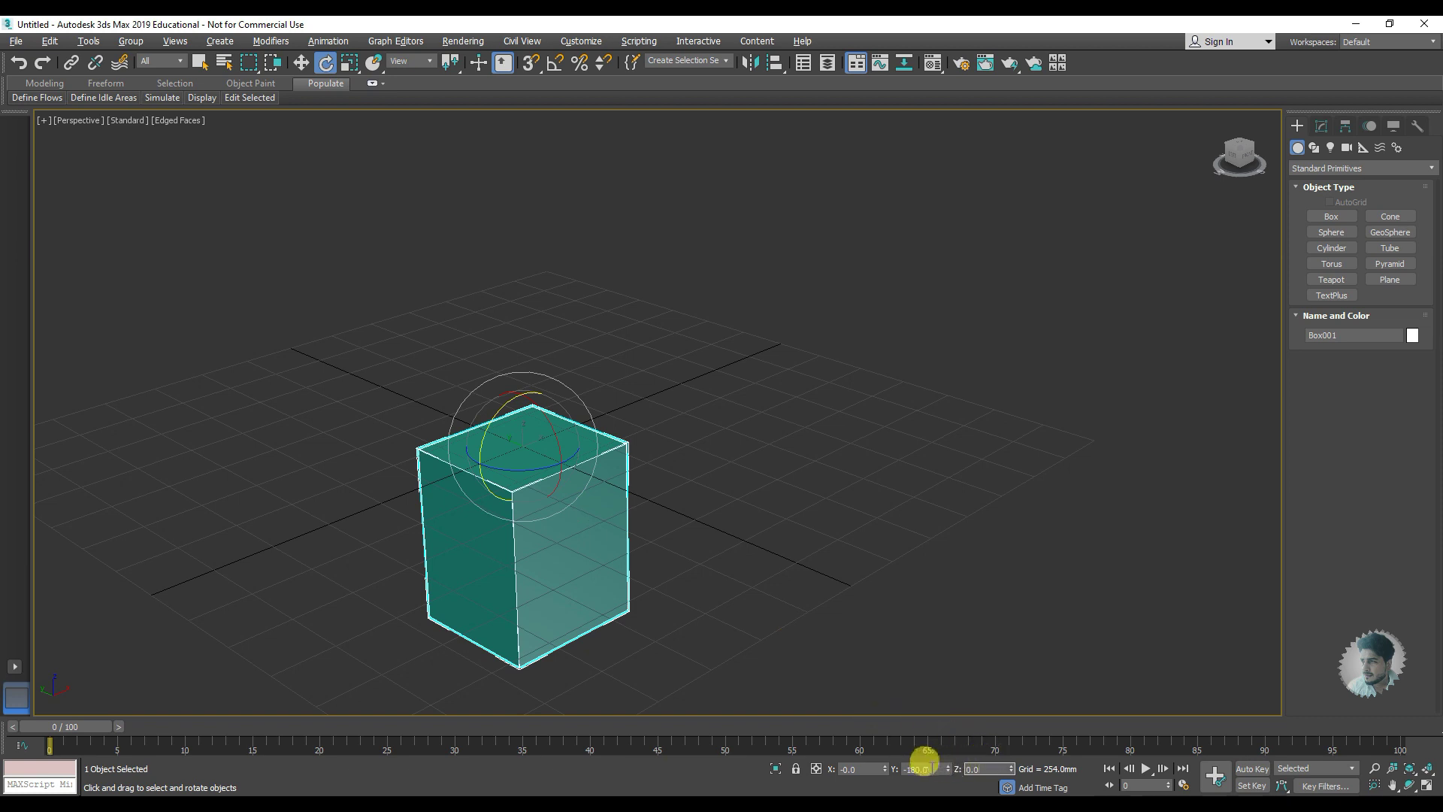
pyautogui.click(936, 768)
pyautogui.write('0')
pyautogui.click(985, 769)
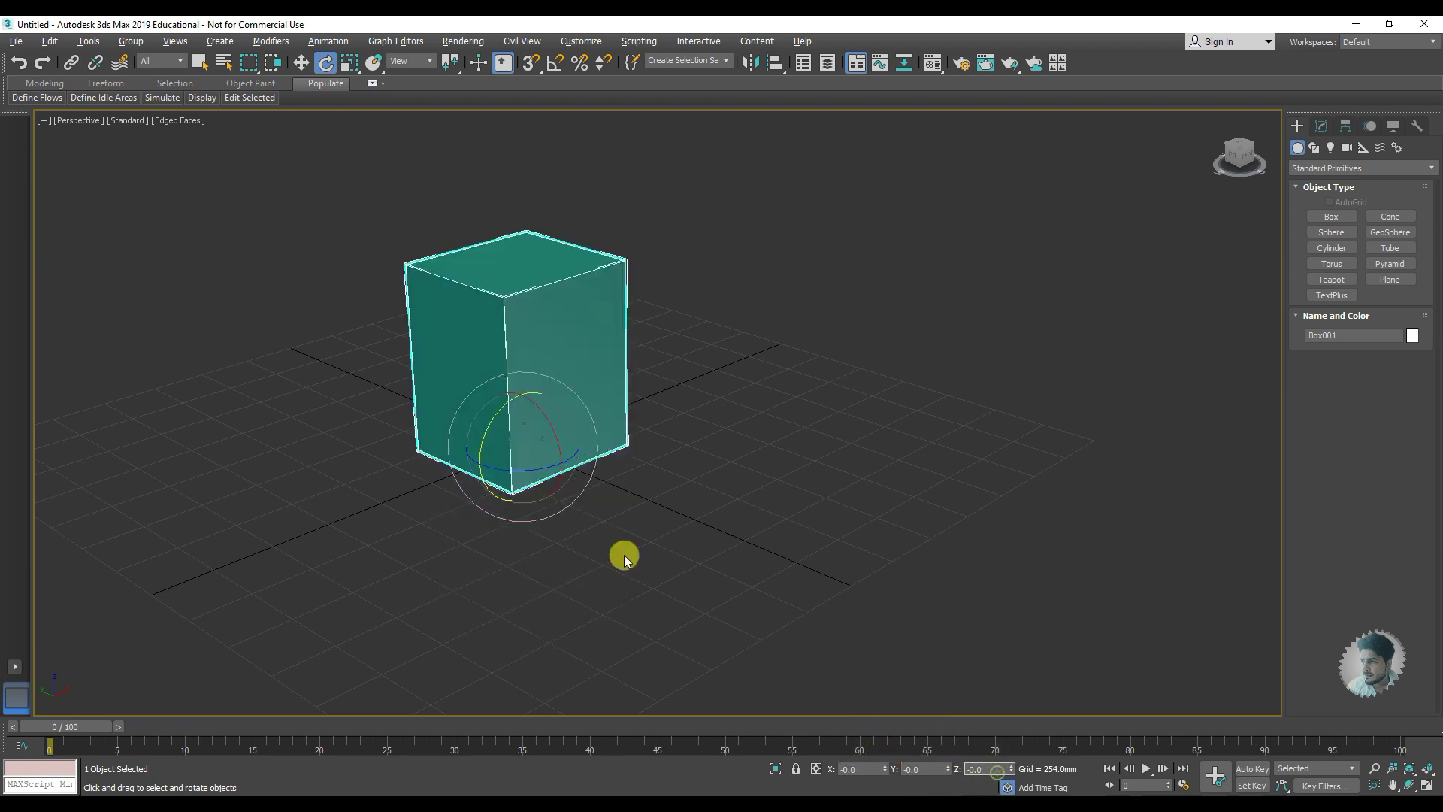
pyautogui.moveTo(556, 390)
pyautogui.keyDown('alt'); pyautogui.mouseDown(button='middle')
pyautogui.moveTo(622, 428)
pyautogui.moveTo(511, 422)
pyautogui.moveTo(573, 409)
pyautogui.moveTo(628, 427)
pyautogui.moveTo(563, 435)
pyautogui.moveTo(567, 451)
pyautogui.moveTo(689, 415)
pyautogui.moveTo(676, 402)
pyautogui.moveTo(696, 393)
pyautogui.moveTo(677, 399)
pyautogui.mouseUp(button='middle'); pyautogui.keyUp('alt')
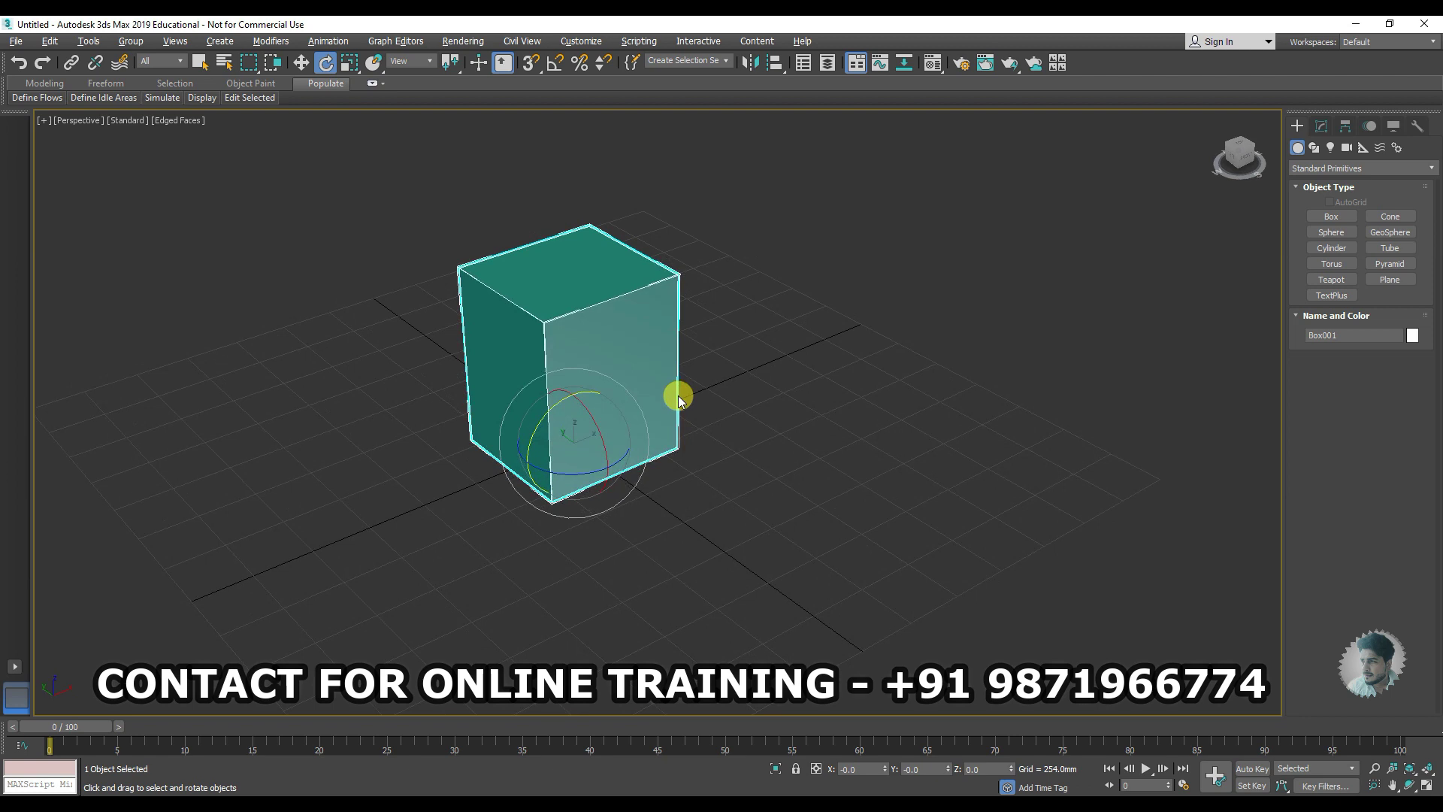
pyautogui.keyDown('alt'); pyautogui.moveTo(648, 386); pyautogui.dragTo(651, 388, button='middle'); pyautogui.keyUp('alt')
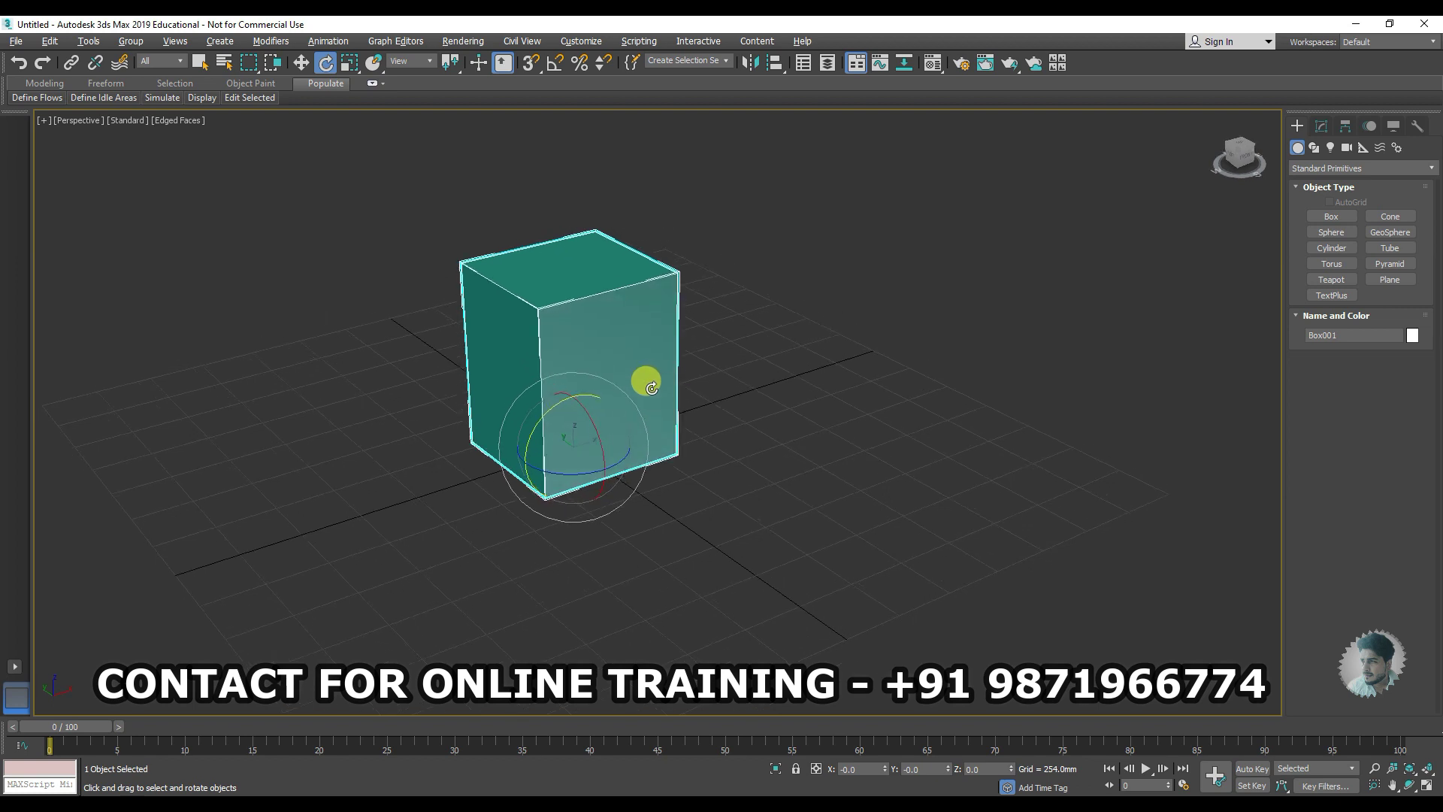